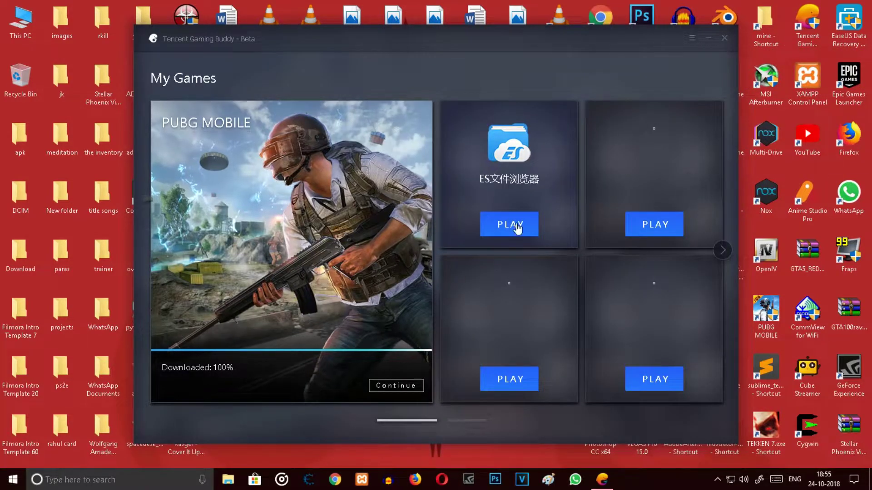
# - Page the My Games carousel forward and back, then bring up the ☰ options menu
pyautogui.click(725, 252)
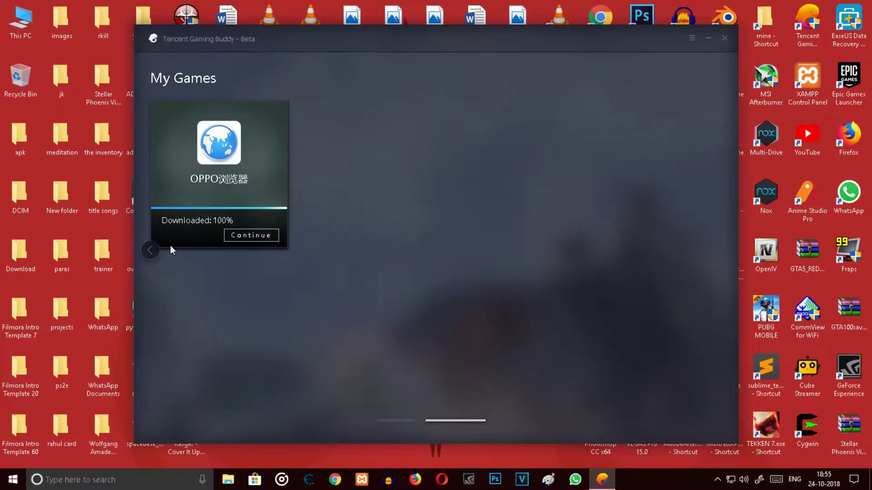
pyautogui.click(151, 253)
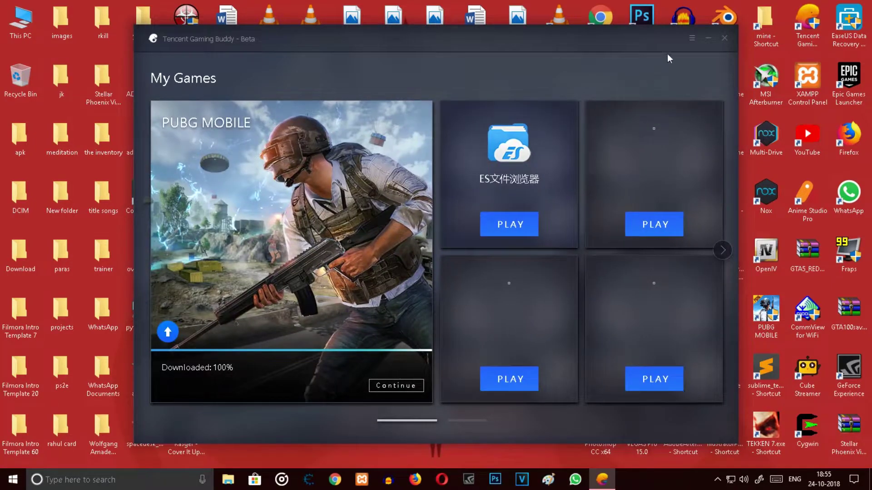
pyautogui.click(692, 39)
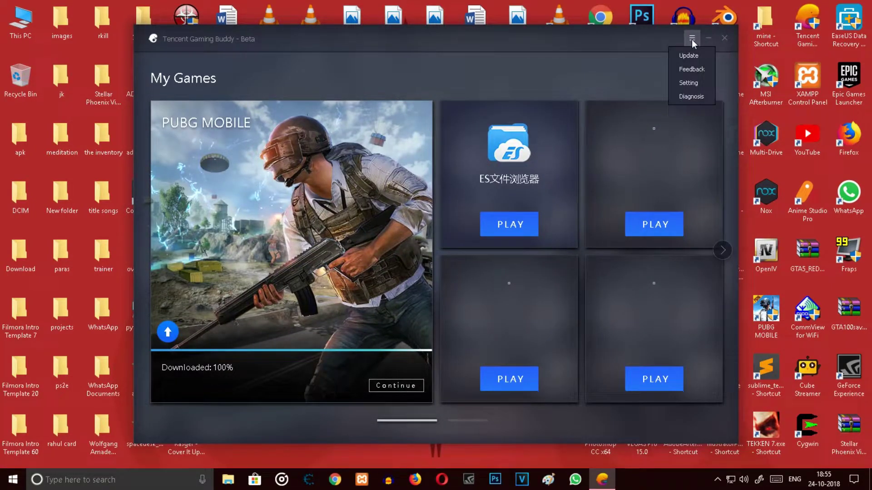
# - Set the interface language to 简体中文 in Settings, save it, and acknowledge the restart notice
pyautogui.click(689, 83)
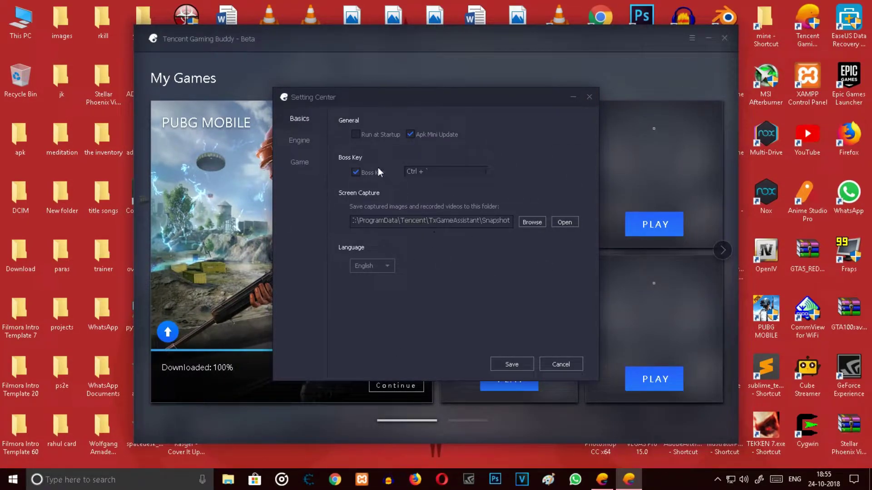
pyautogui.click(368, 265)
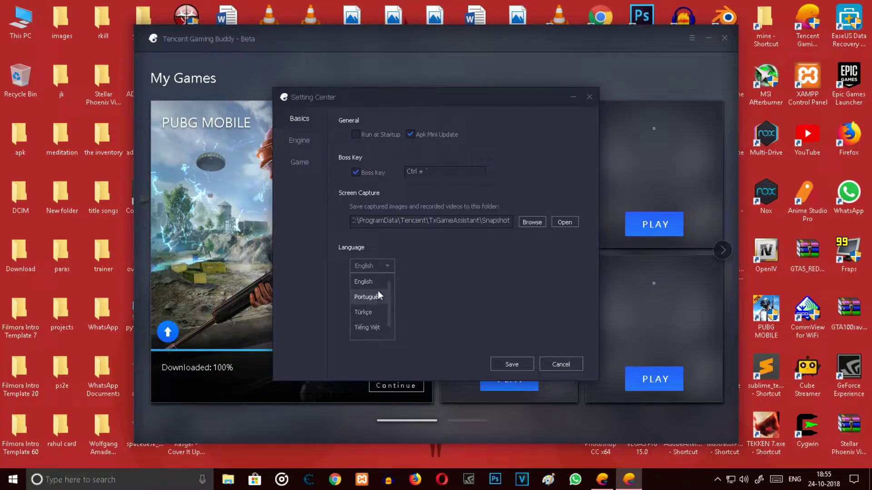
pyautogui.scroll(1, 383, 293)
pyautogui.click(376, 282)
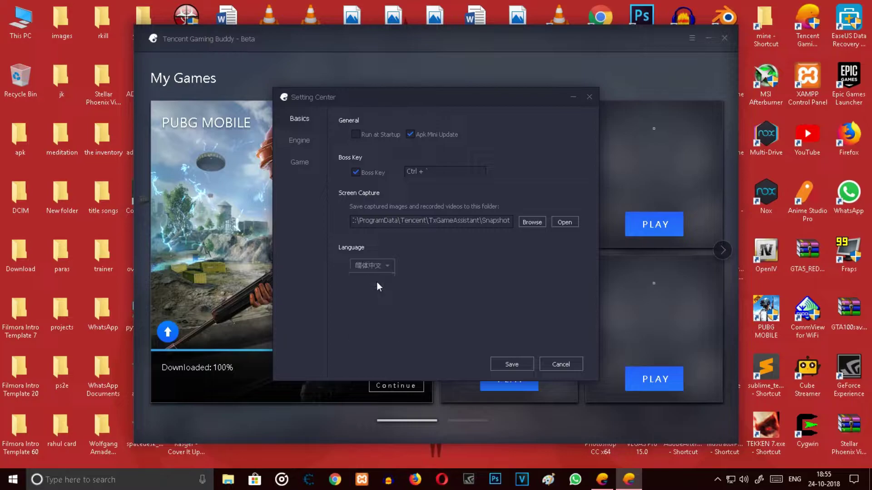
pyautogui.click(521, 367)
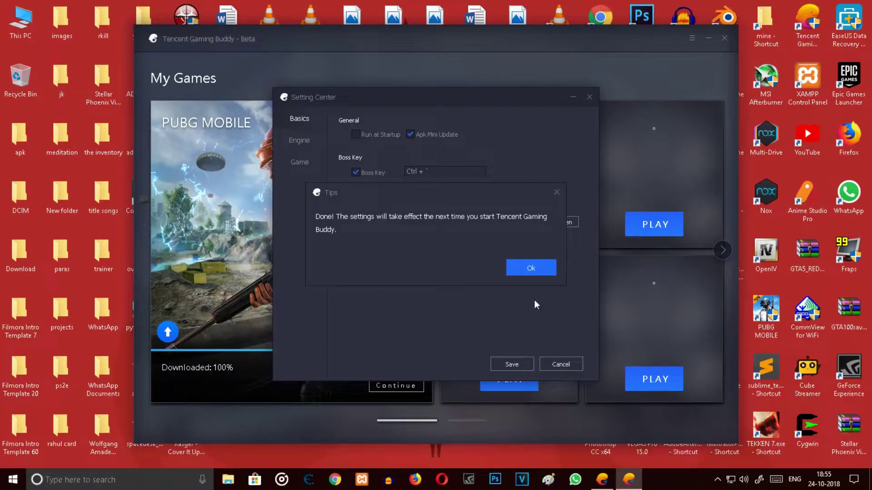
pyautogui.click(521, 272)
# - Close the window and quit Tencent Gaming Buddy from its hidden tray icon
pyautogui.click(722, 40)
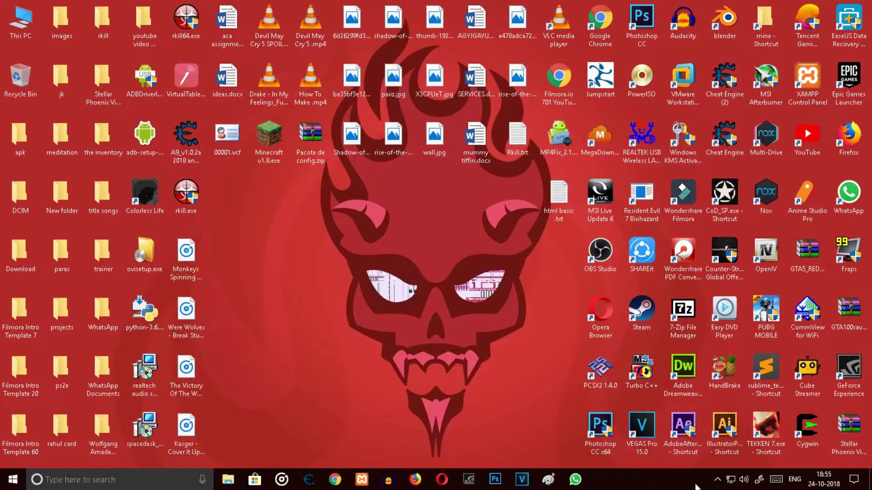
pyautogui.click(717, 479)
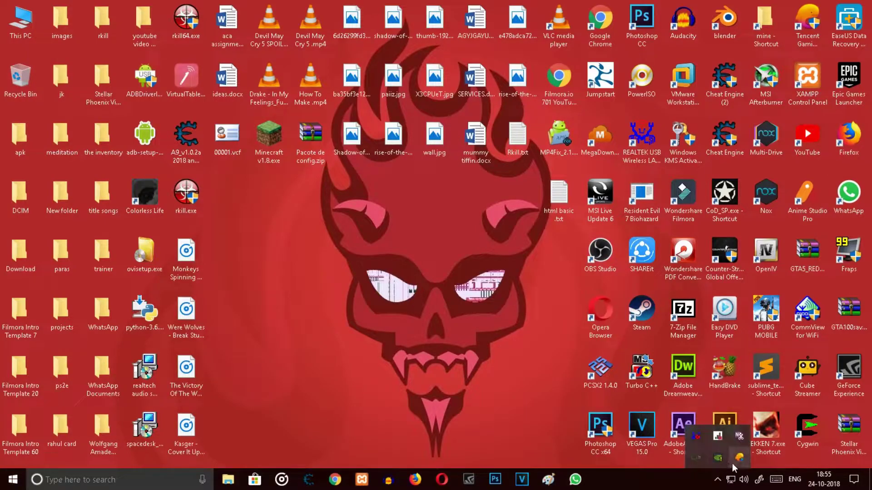
pyautogui.rightClick(731, 463)
pyautogui.click(745, 452)
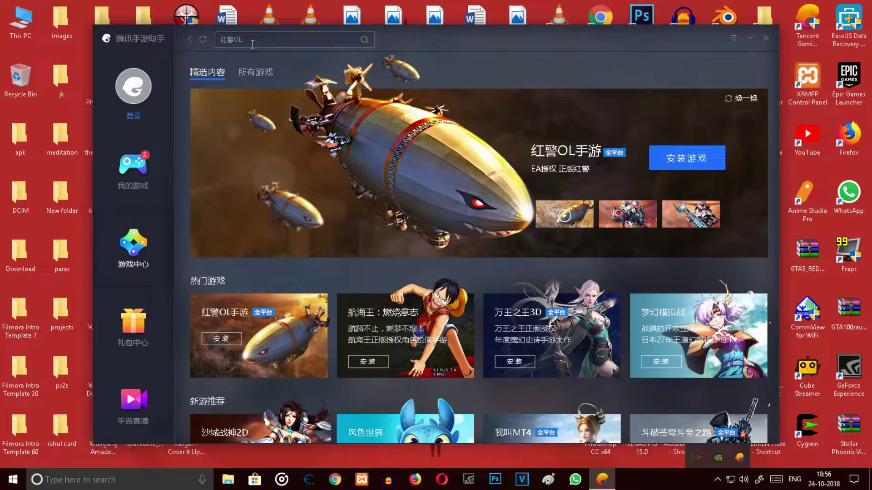
# - Search the game centre for 'es' to list ES文件浏览器 among the results
pyautogui.click(253, 42)
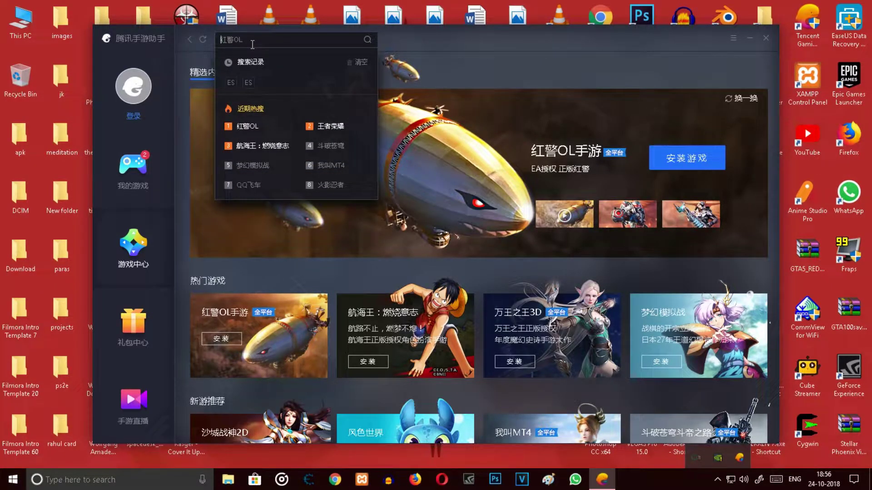
pyautogui.write('es')
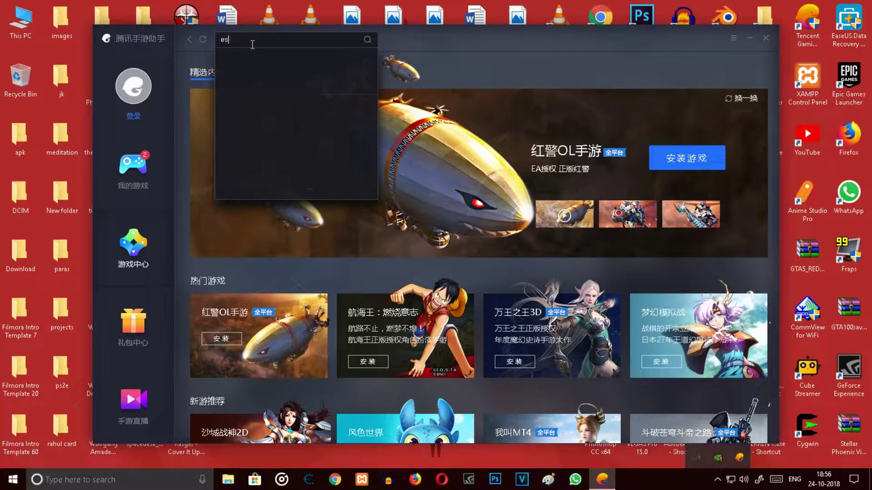
pyautogui.press('Return')
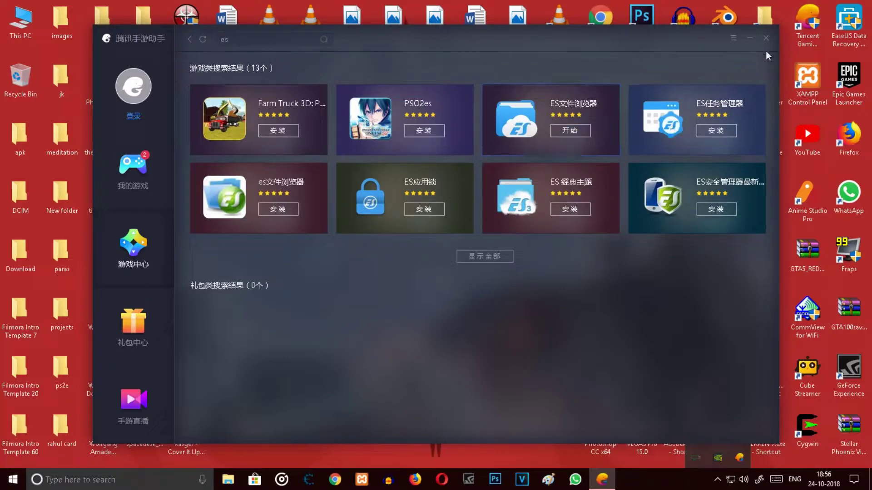
# - In 设置中心, choose English as the language, save, and confirm the next-launch notice
pyautogui.click(733, 38)
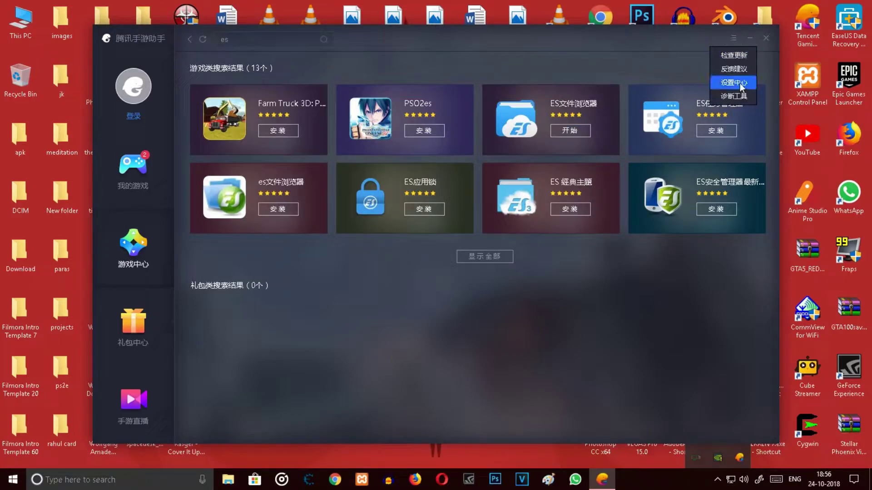
pyautogui.click(733, 83)
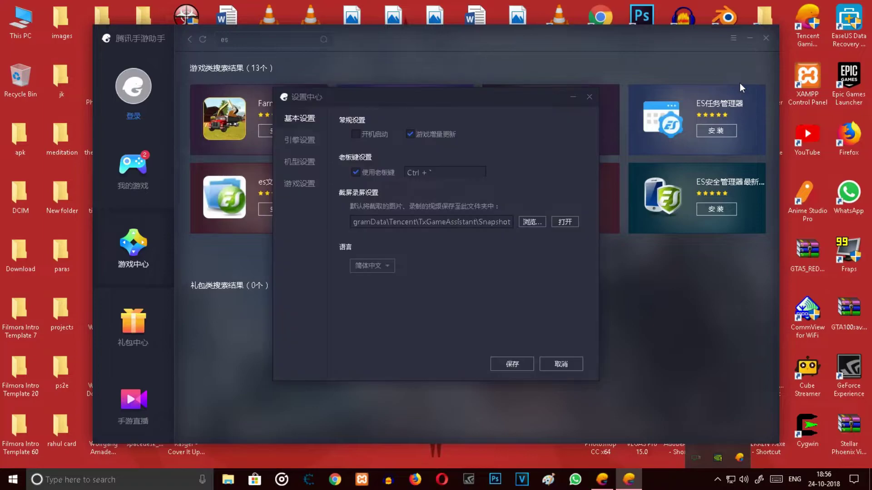
pyautogui.click(384, 272)
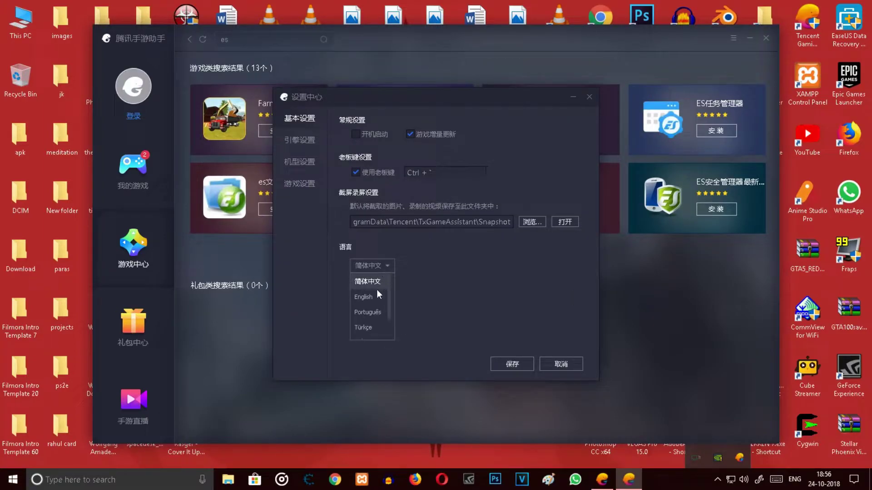
pyautogui.click(379, 295)
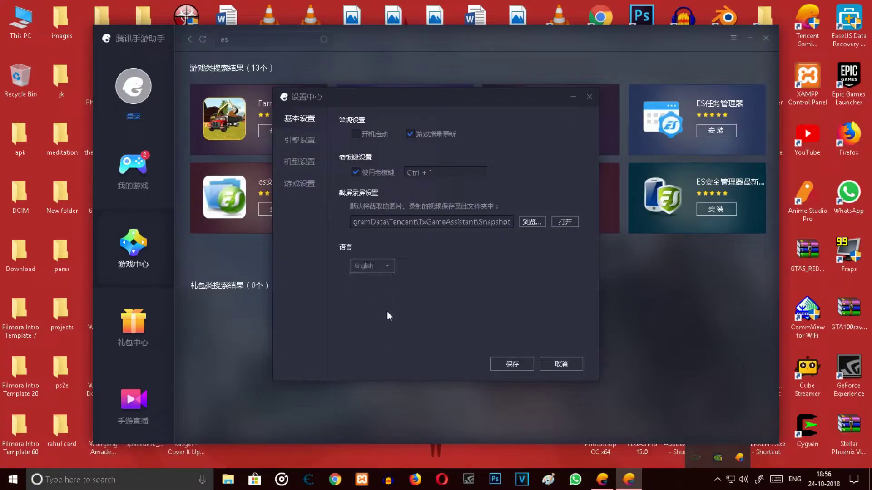
pyautogui.click(512, 364)
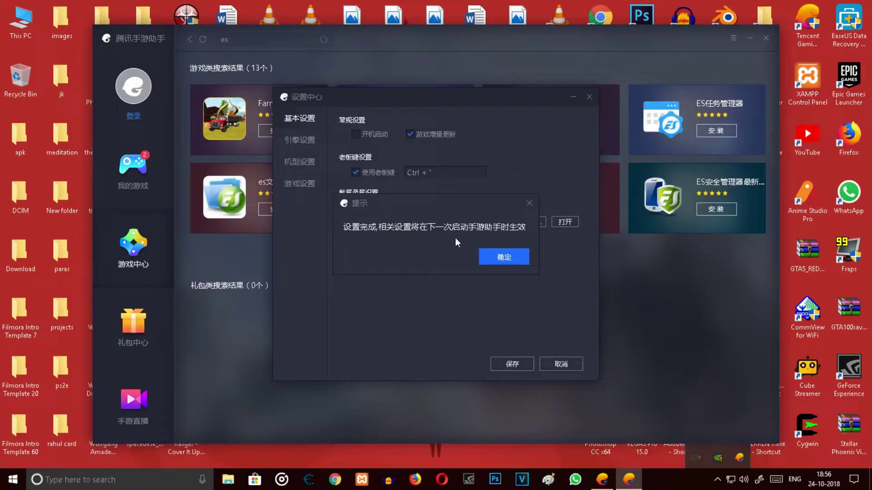
pyautogui.click(501, 257)
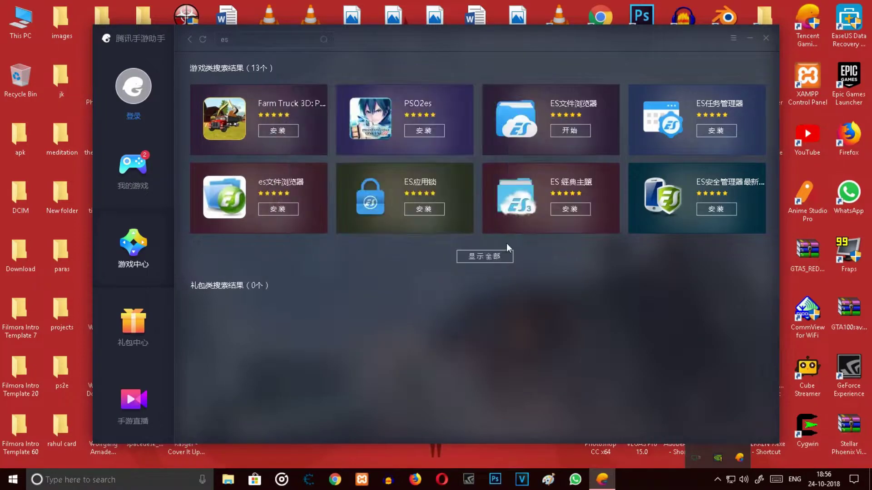
# - From 我的游戏, browse 本地安装 to MP4Fix_2.1.4.apk, cancel without installing, and close the app
pyautogui.click(136, 176)
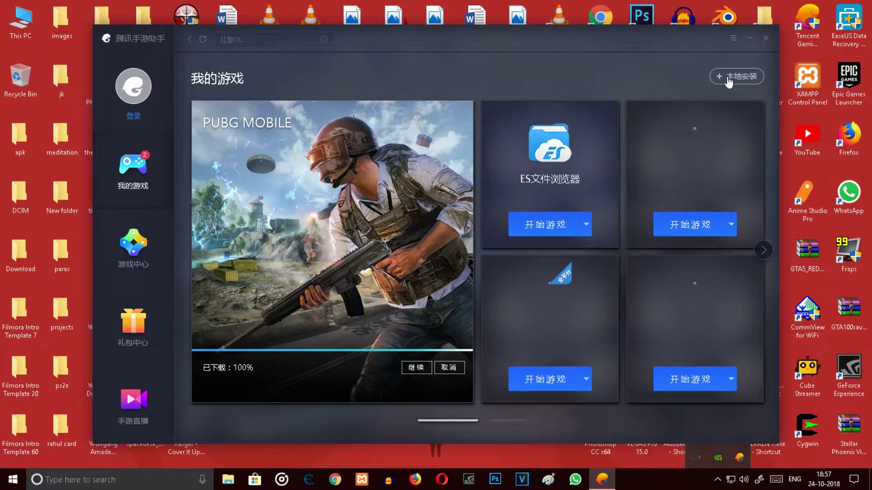
pyautogui.moveTo(570, 46); pyautogui.dragTo(538, 83)
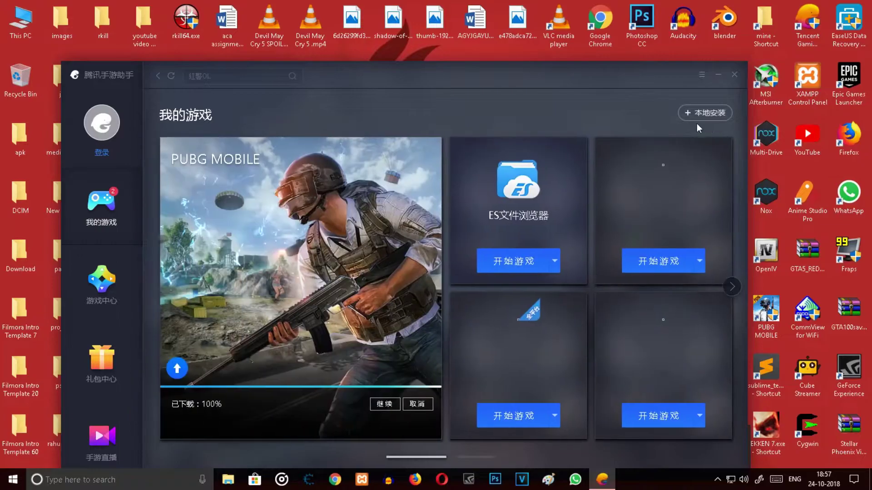
pyautogui.click(698, 117)
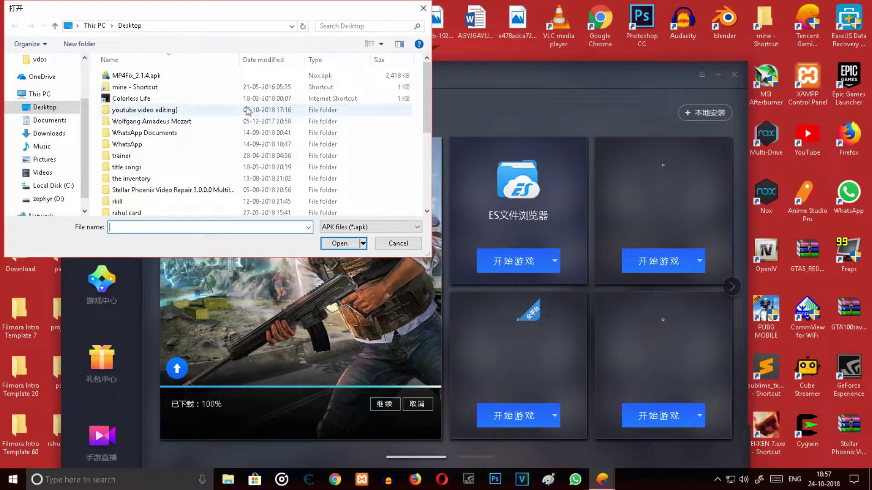
pyautogui.click(230, 80)
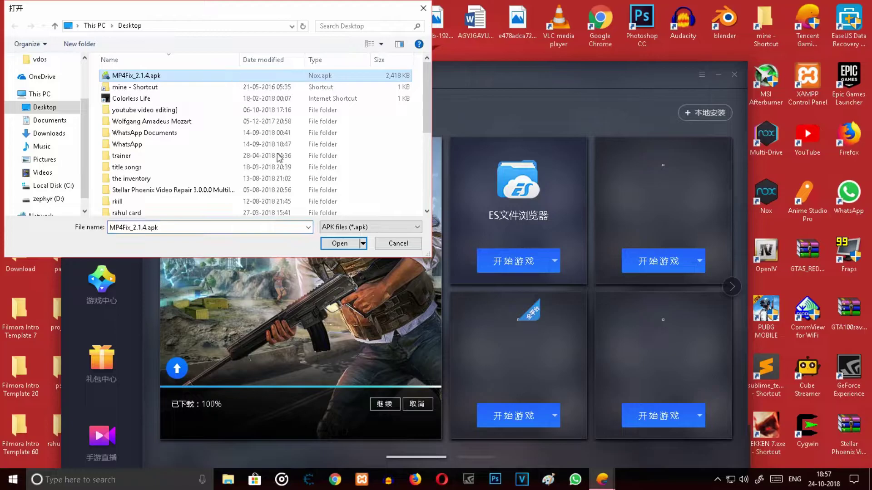
pyautogui.click(423, 8)
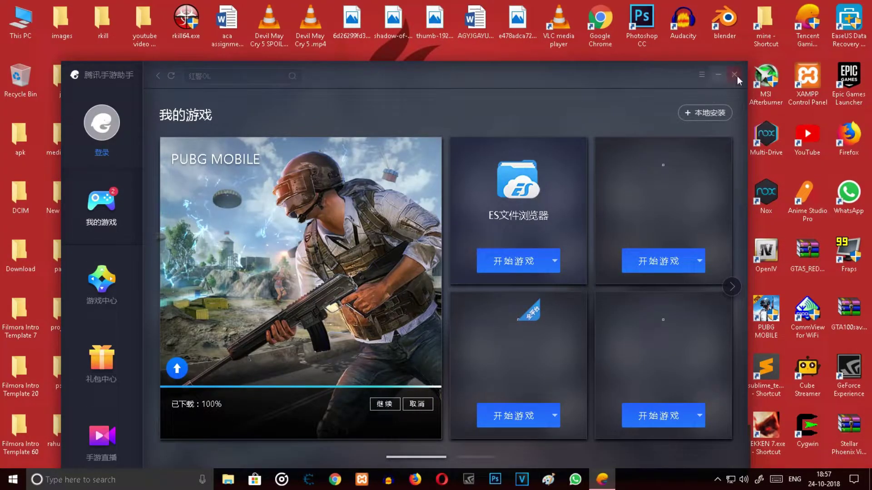
pyautogui.click(734, 75)
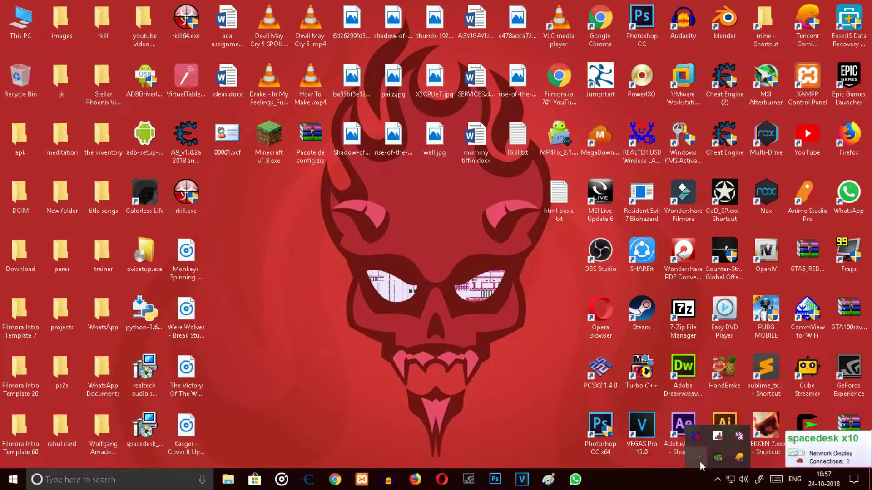
# - Relaunch Tencent Gaming Buddy from its desktop shortcut, approving the administrator prompt
pyautogui.click(740, 462)
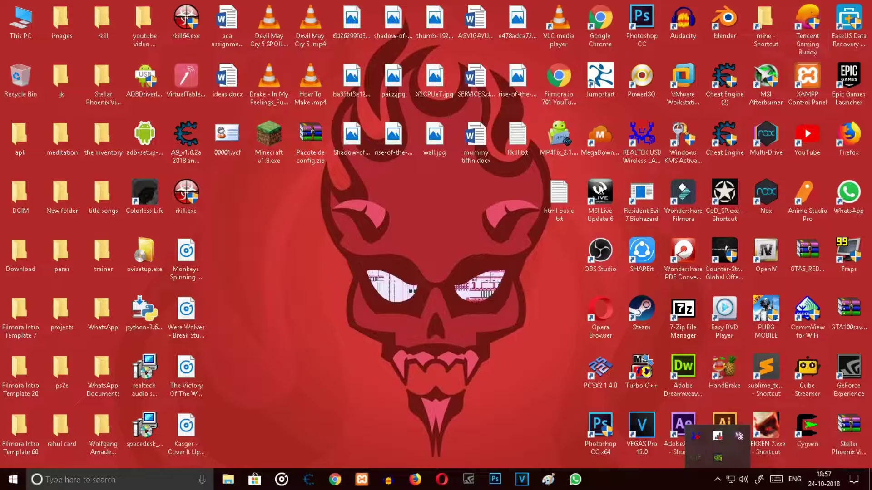
pyautogui.doubleClick(804, 16)
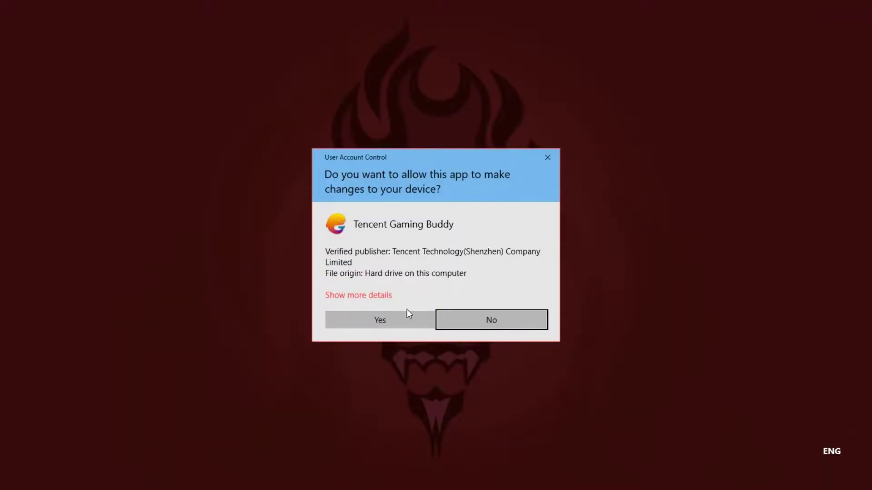
pyautogui.click(423, 318)
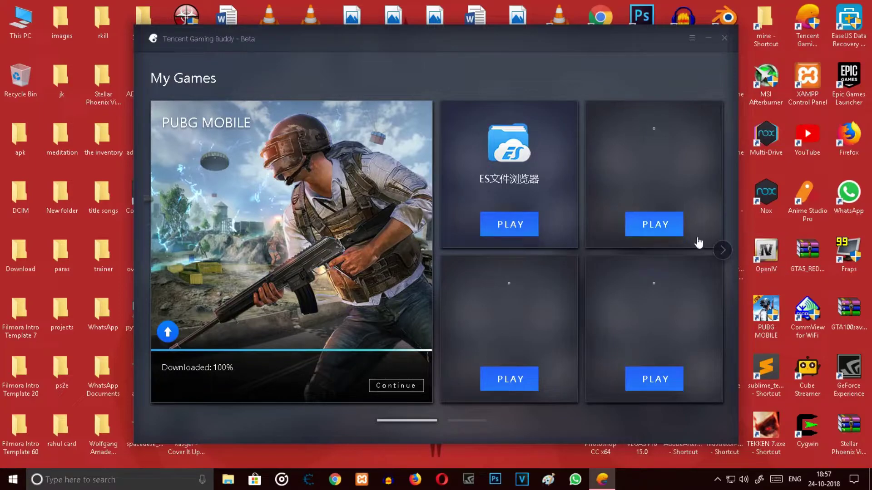
# - Run ES File Explorer from its PLAY tile, then go back to the Android home screen
pyautogui.click(525, 224)
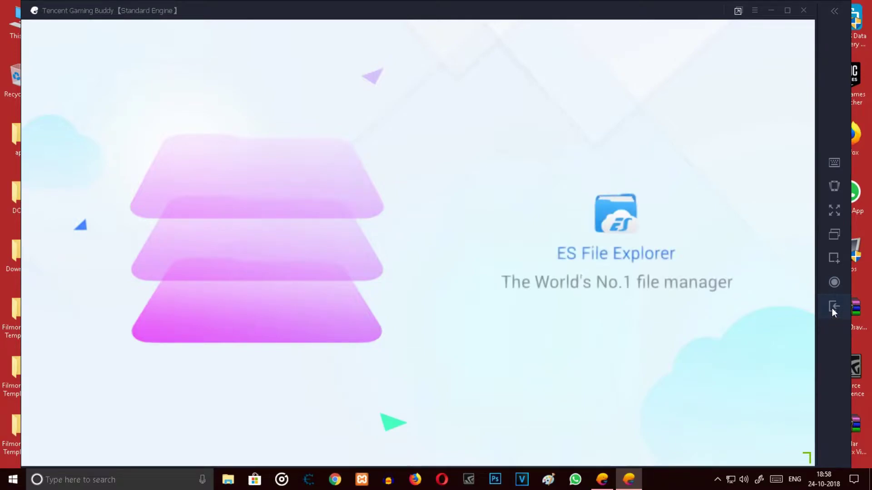
pyautogui.click(831, 308)
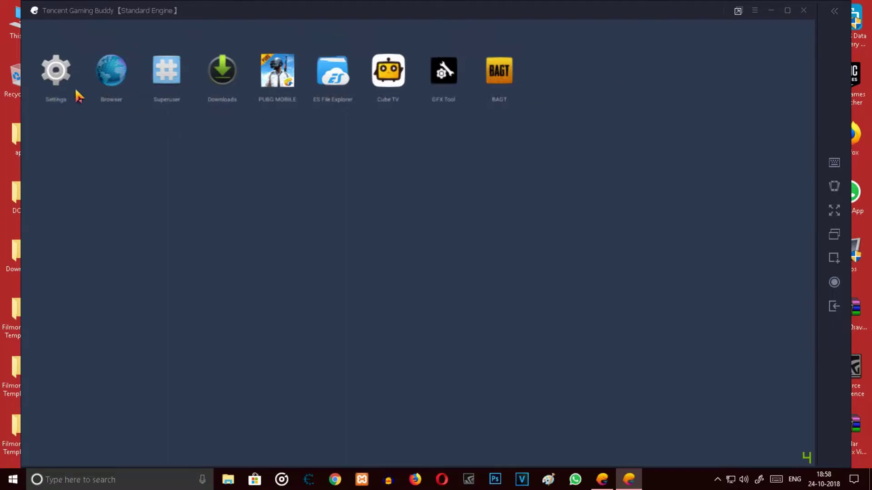
# - Open Android Settings in a maximized emulator and scroll to Language & input
pyautogui.click(63, 74)
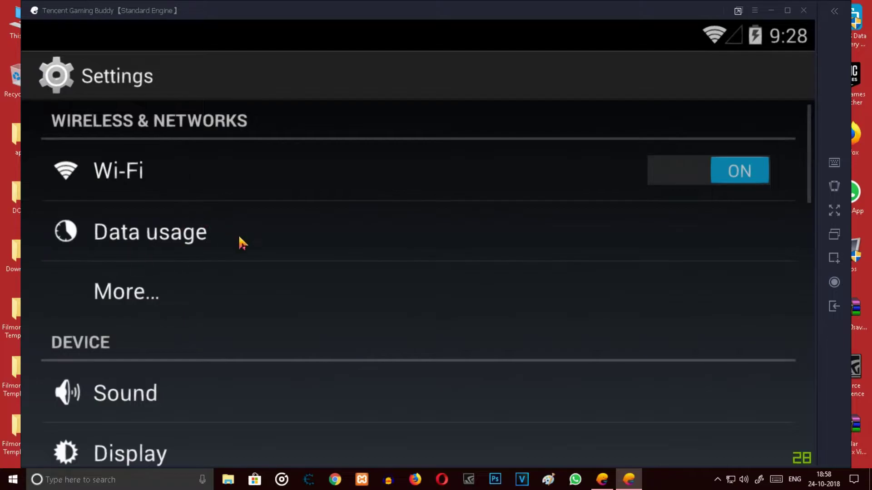
pyautogui.scroll(-3, 323, 311)
pyautogui.scroll(-6, 331, 363)
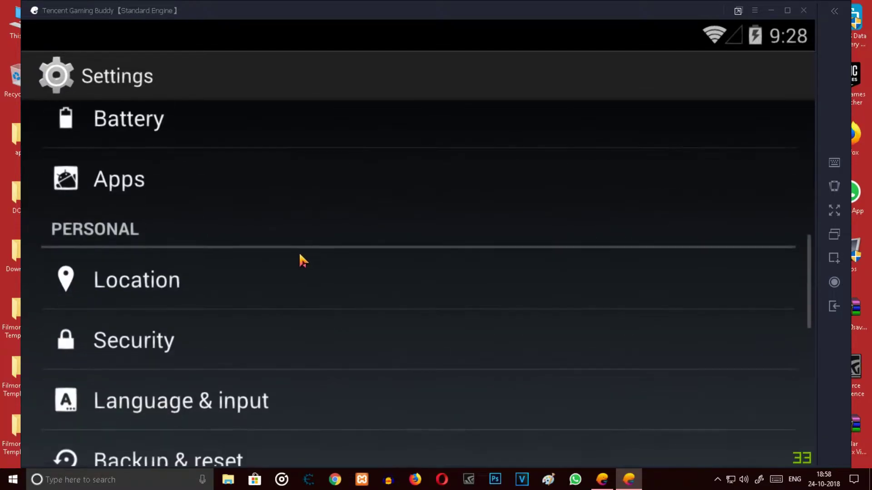
pyautogui.scroll(-1, 297, 258)
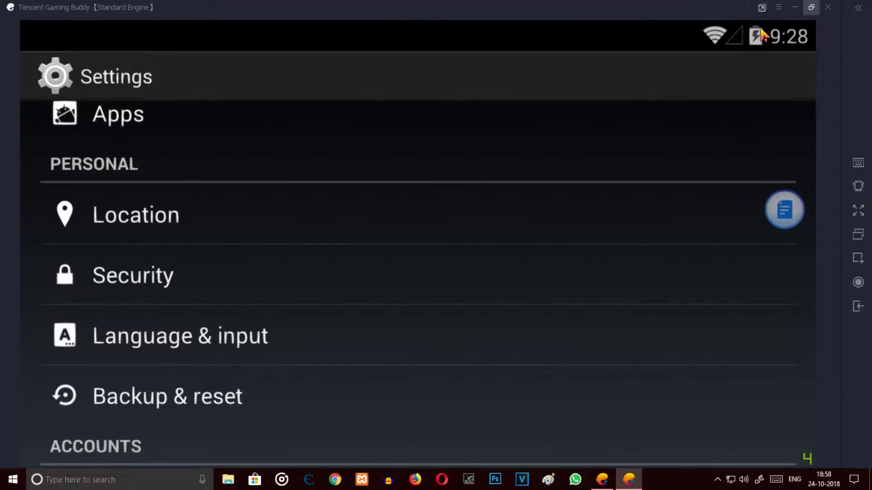
pyautogui.click(788, 10)
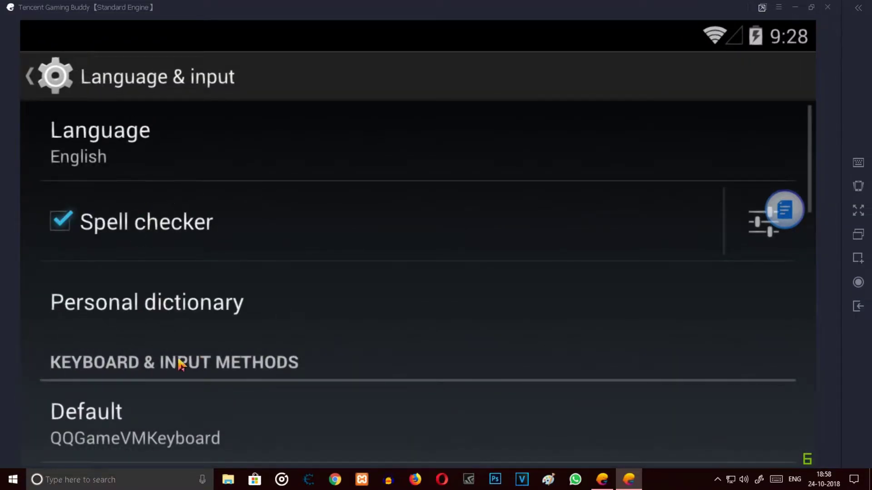
pyautogui.scroll(-1, 171, 257)
pyautogui.scroll(1, 175, 331)
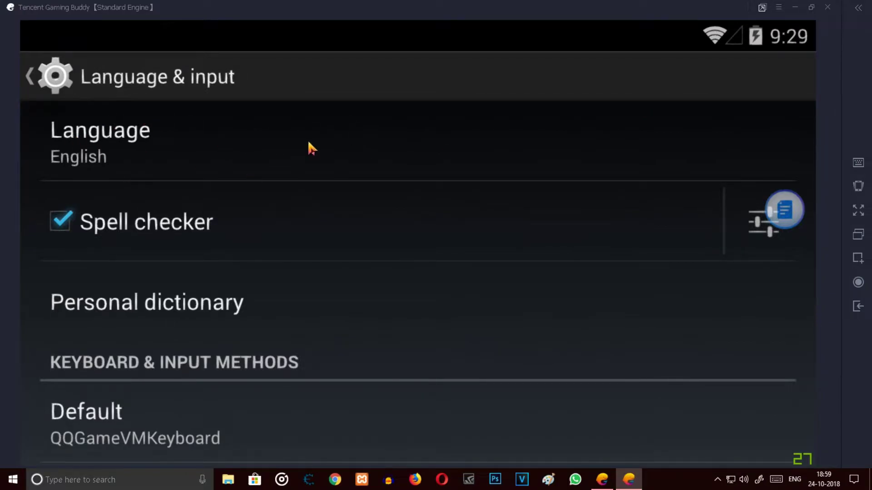
# - Keep English as the system language in the Language list
pyautogui.click(208, 157)
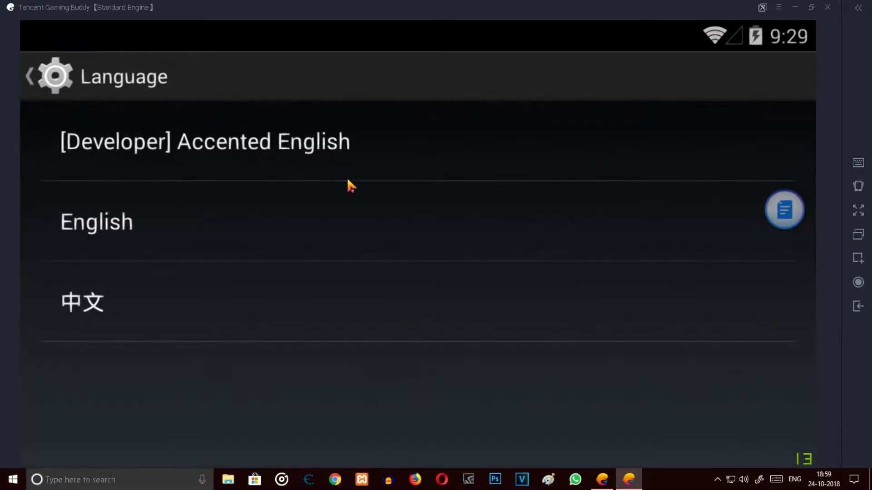
pyautogui.click(219, 153)
pyautogui.click(124, 237)
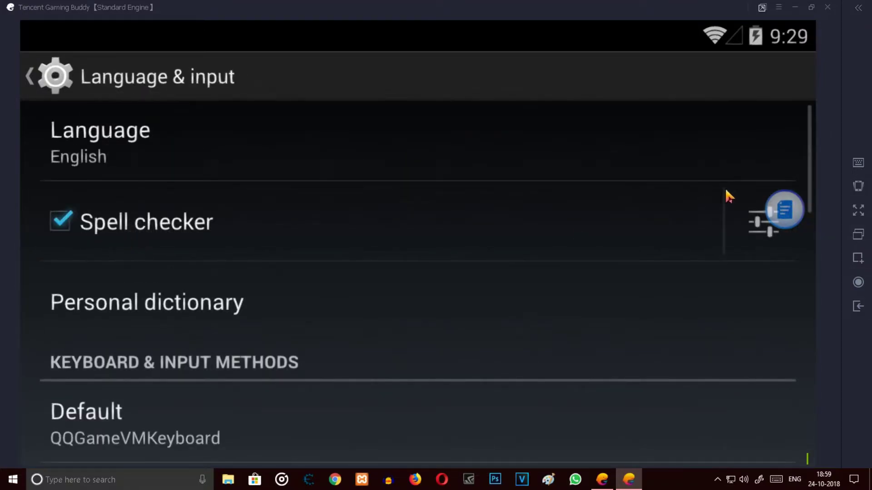
# - Back out of the language settings to home and launch ES File Explorer
pyautogui.click(858, 306)
pyautogui.click(858, 306)
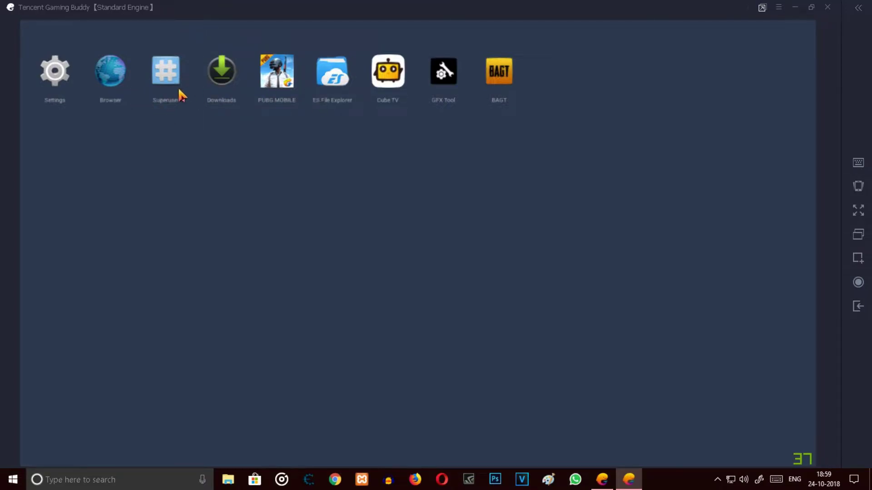
pyautogui.click(334, 88)
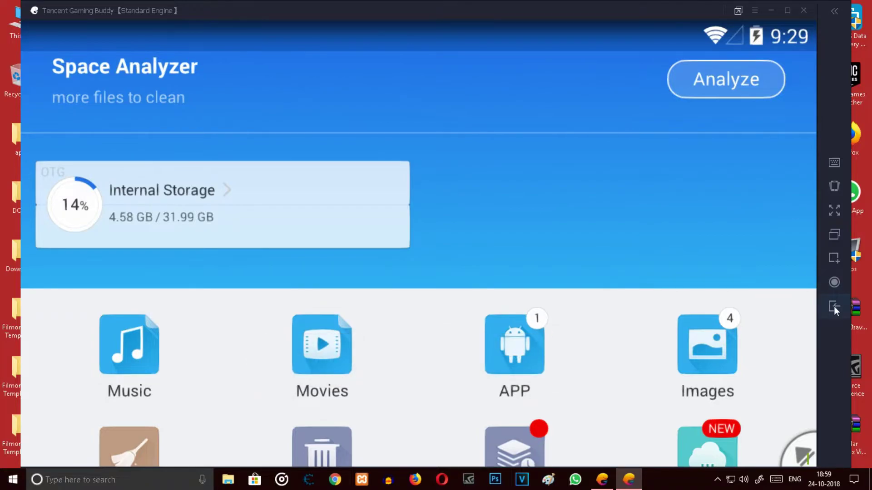
# - Exit ES File Explorer to the home screen and start the Cube TV app
pyautogui.click(834, 306)
pyautogui.click(832, 309)
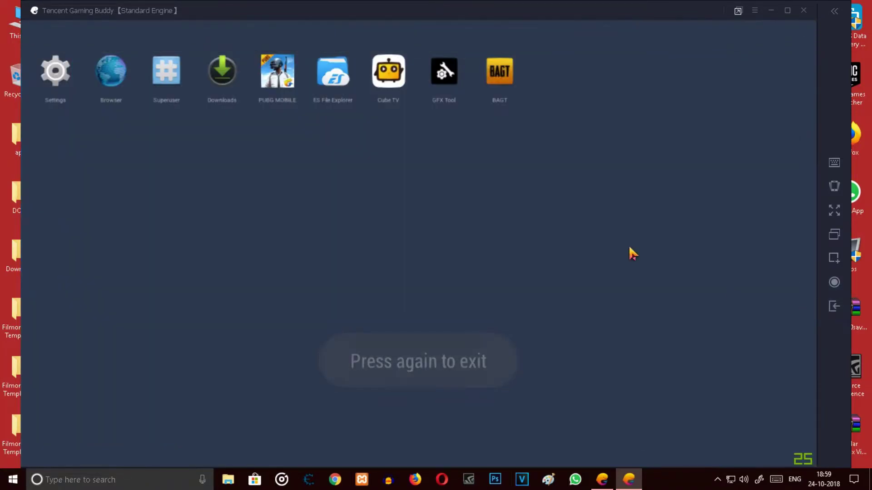
pyautogui.click(392, 85)
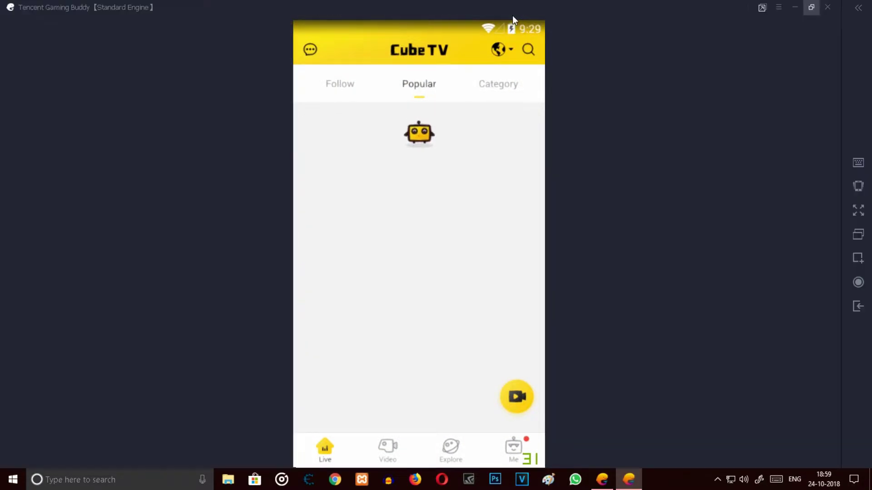
# - Maximize the emulator, view the Cube TV profile, return to the Popular feed, and bring up the quit prompt
pyautogui.click(514, 10)
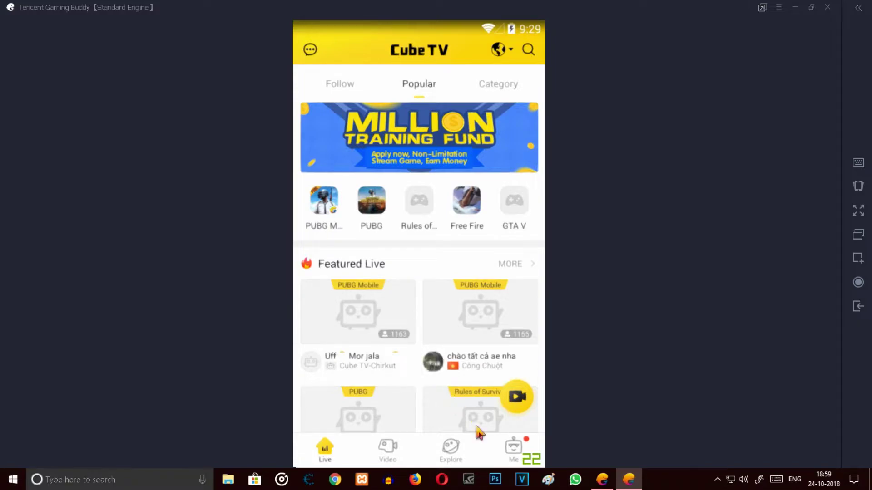
pyautogui.click(512, 443)
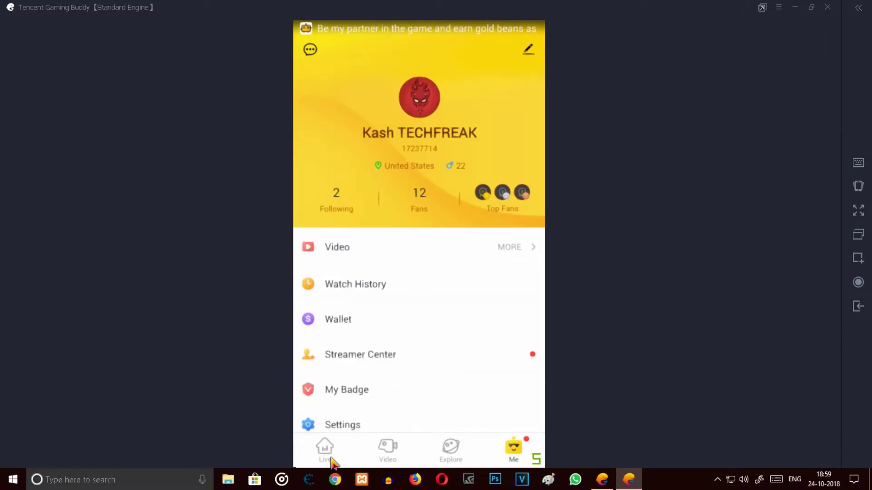
pyautogui.click(331, 459)
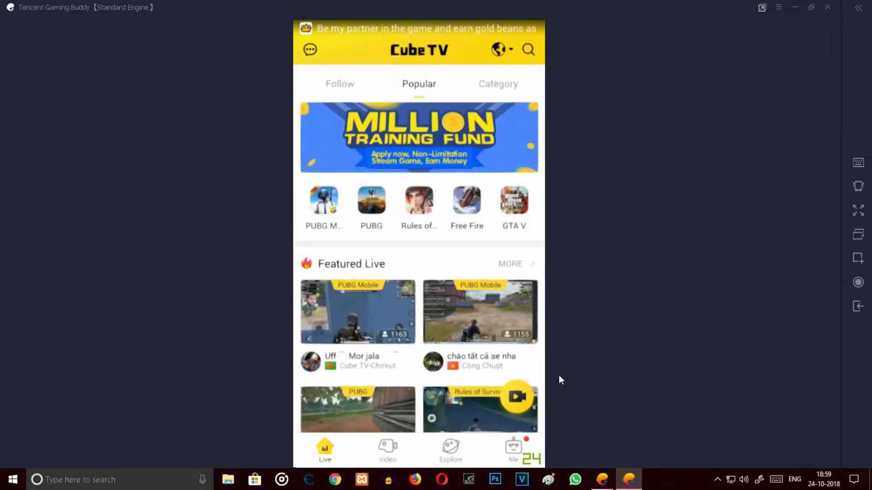
pyautogui.doubleClick(403, 8)
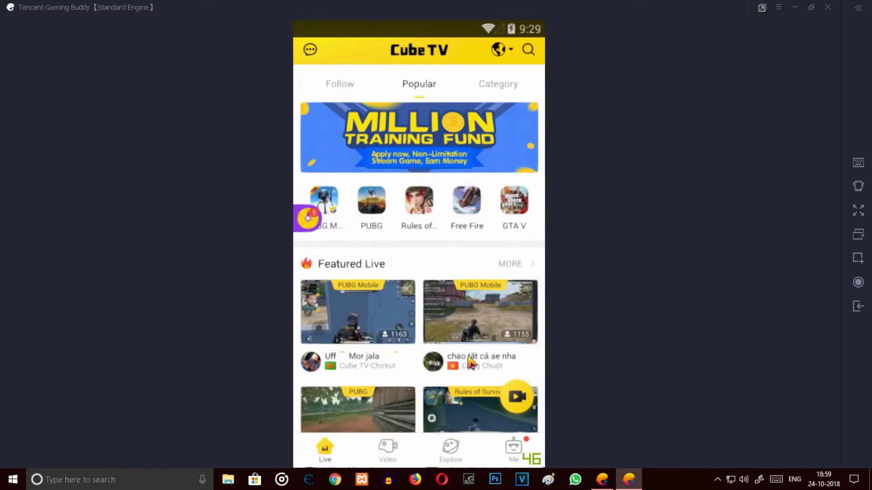
pyautogui.click(858, 306)
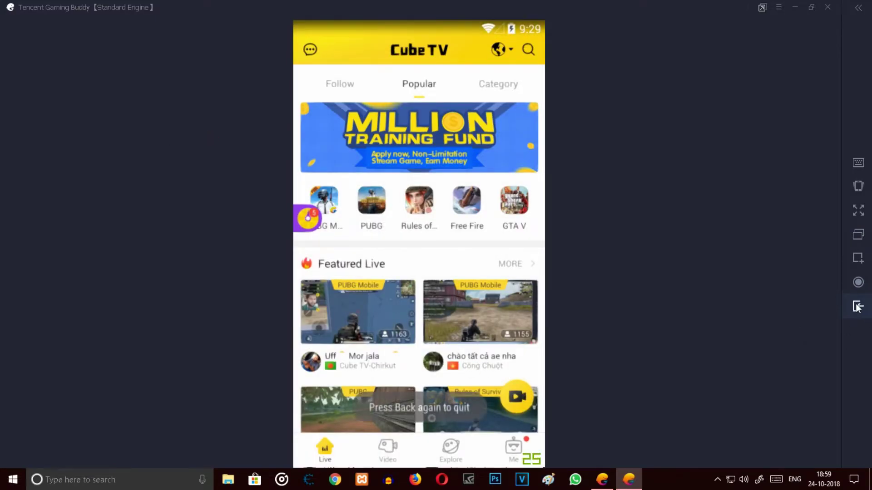
# - Quit Cube TV, then browse ES File Explorer's home page and its storage shortcuts
pyautogui.click(857, 306)
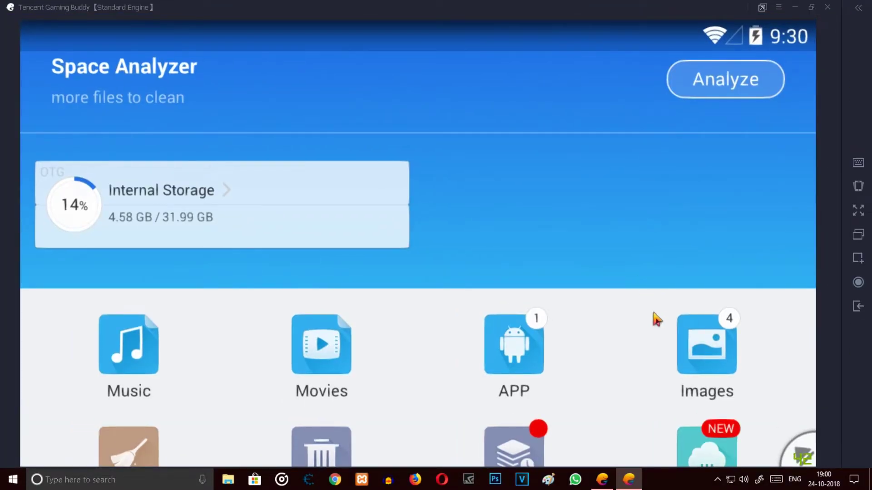
pyautogui.scroll(-5, 657, 320)
pyautogui.scroll(3, 681, 370)
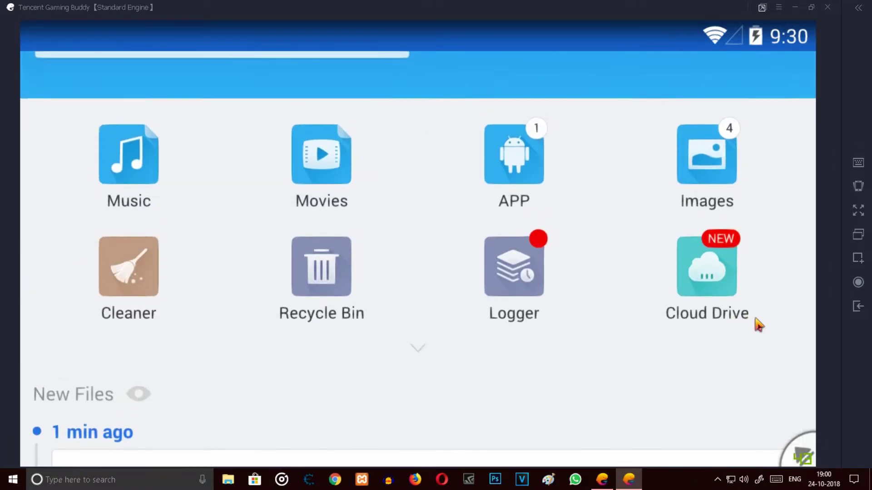
pyautogui.moveTo(757, 324); pyautogui.dragTo(831, 323)
pyautogui.scroll(4, 472, 268)
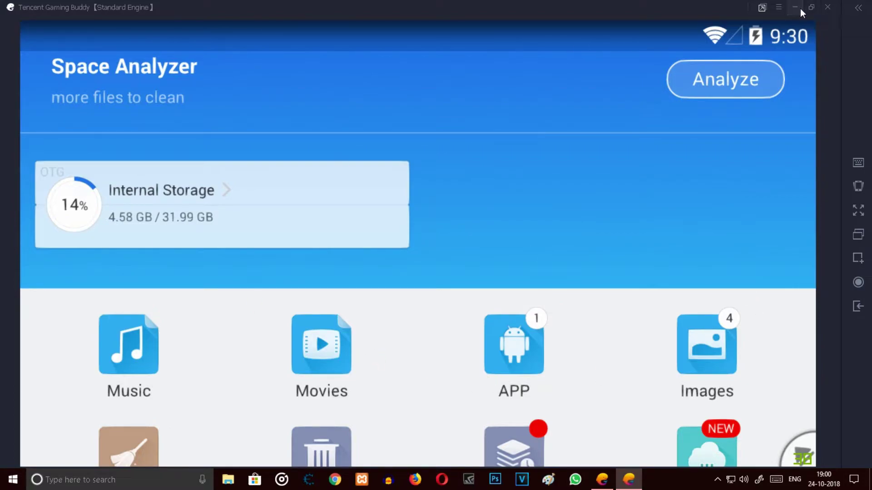
pyautogui.scroll(-5, 516, 250)
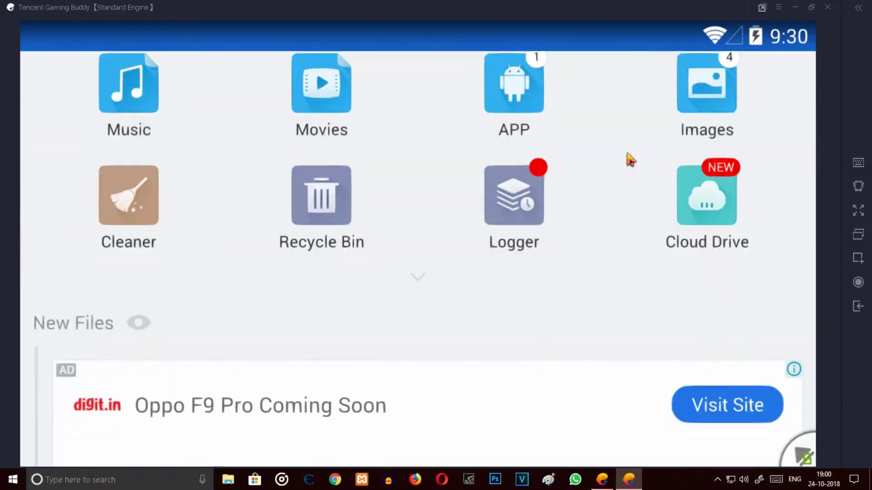
# - Minimize the emulator window and the Gaming Buddy launcher to reach the desktop
pyautogui.click(794, 8)
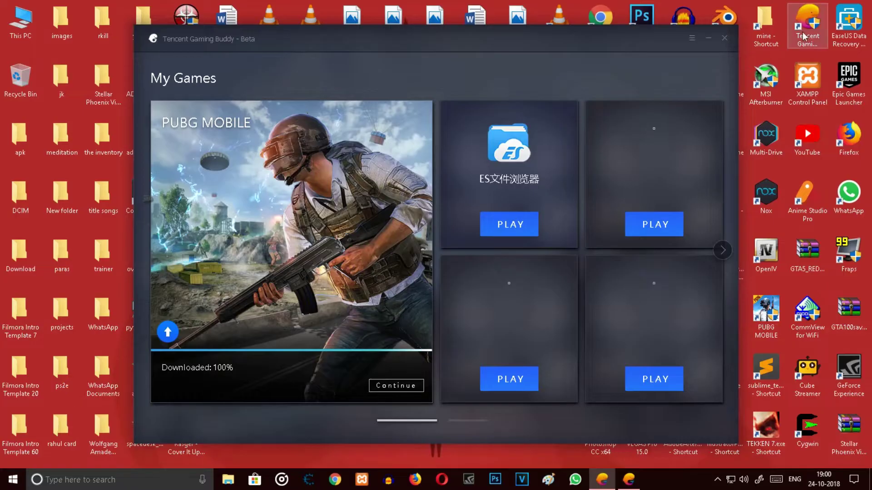
pyautogui.click(699, 37)
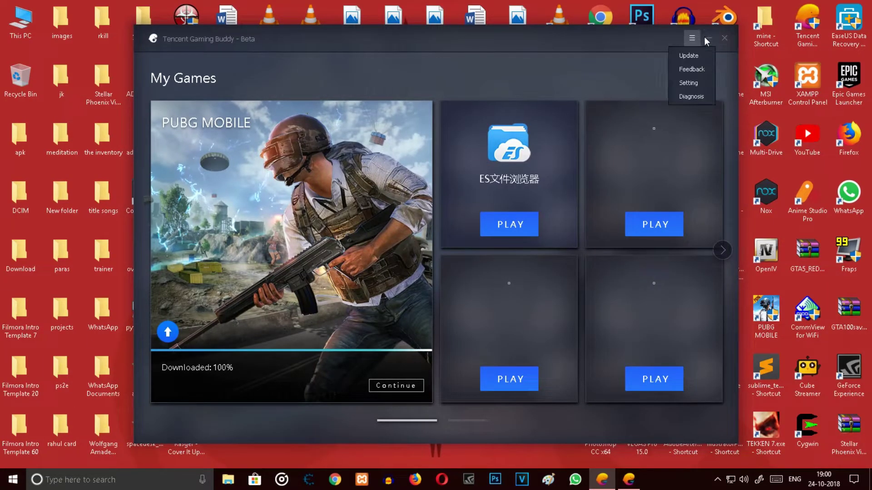
pyautogui.click(706, 38)
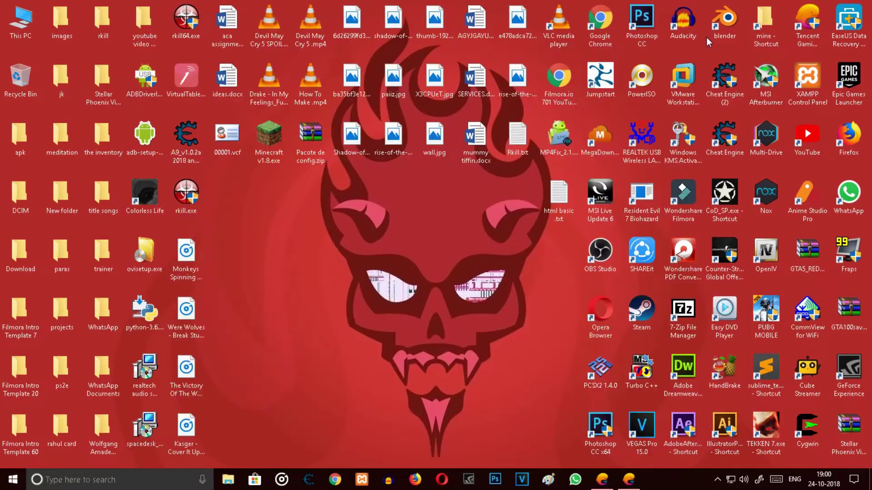
# - Browse to C:\temp\TxGameDownload\MobileGamePCShared and select all 15 files
pyautogui.doubleClick(14, 30)
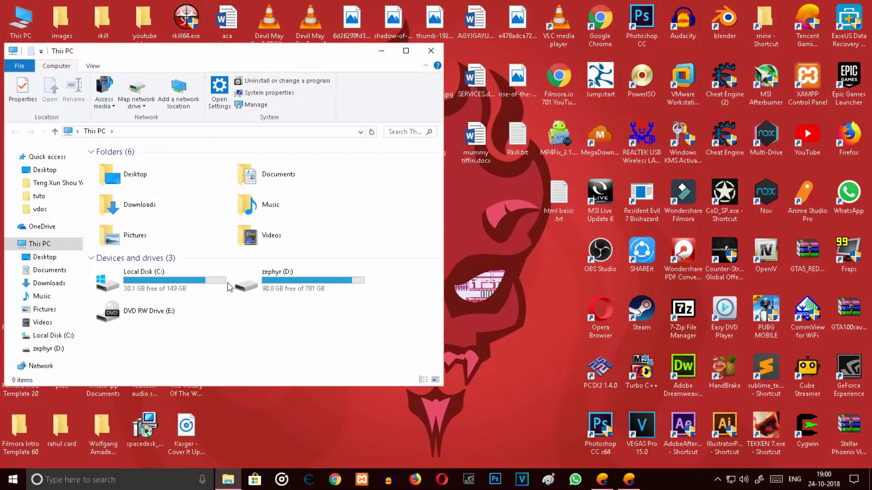
pyautogui.doubleClick(145, 289)
pyautogui.scroll(-5, 154, 302)
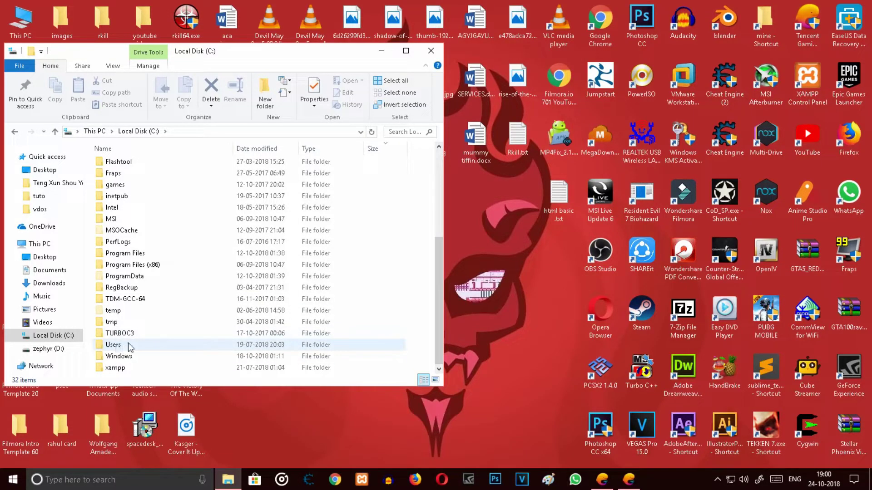
pyautogui.click(136, 313)
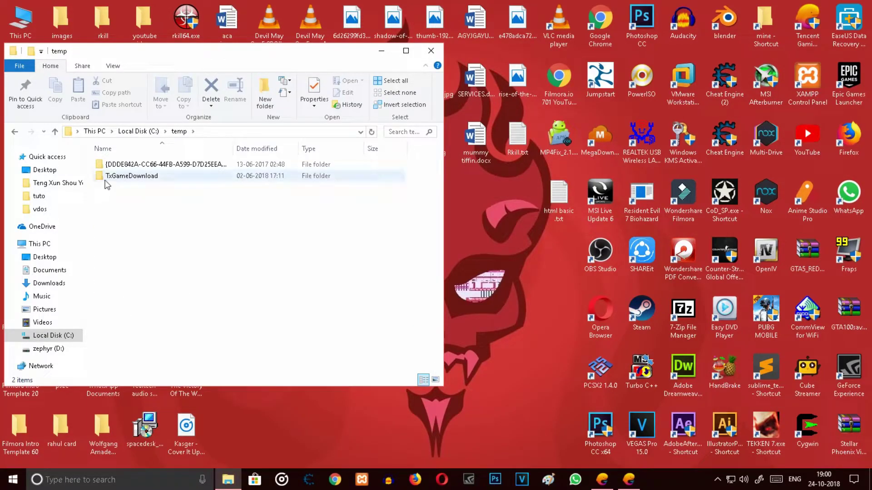
pyautogui.doubleClick(134, 176)
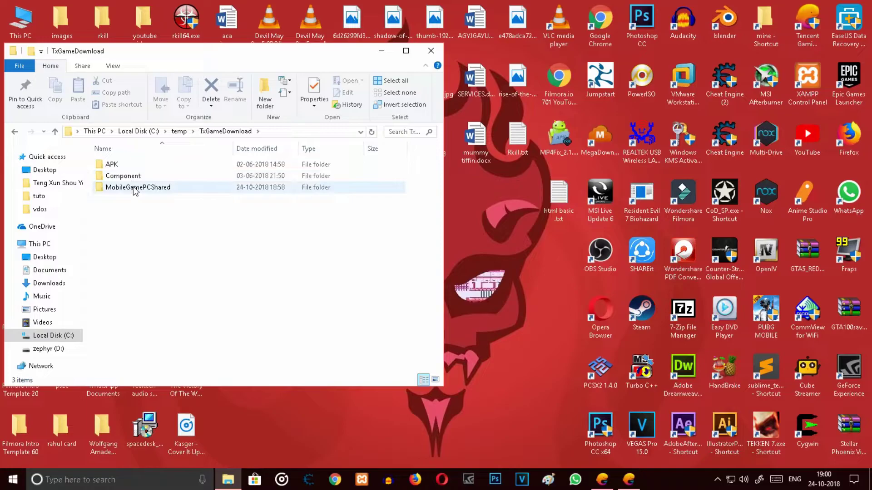
pyautogui.doubleClick(145, 187)
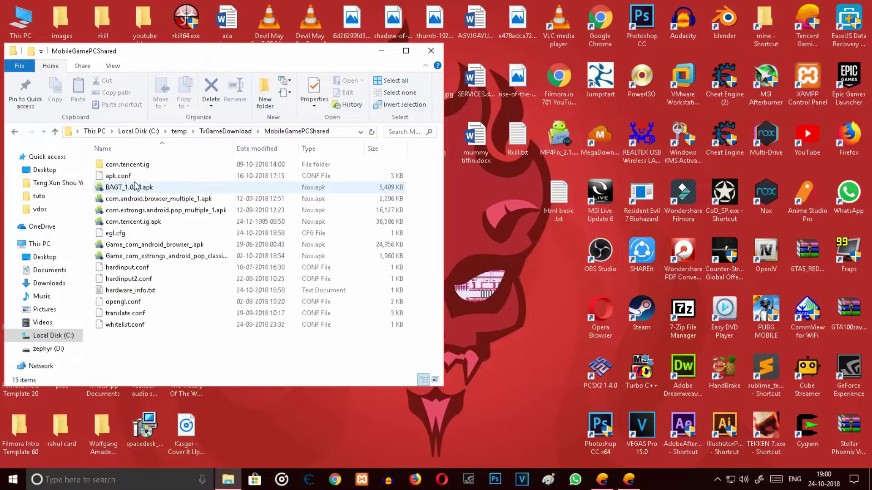
pyautogui.click(55, 134)
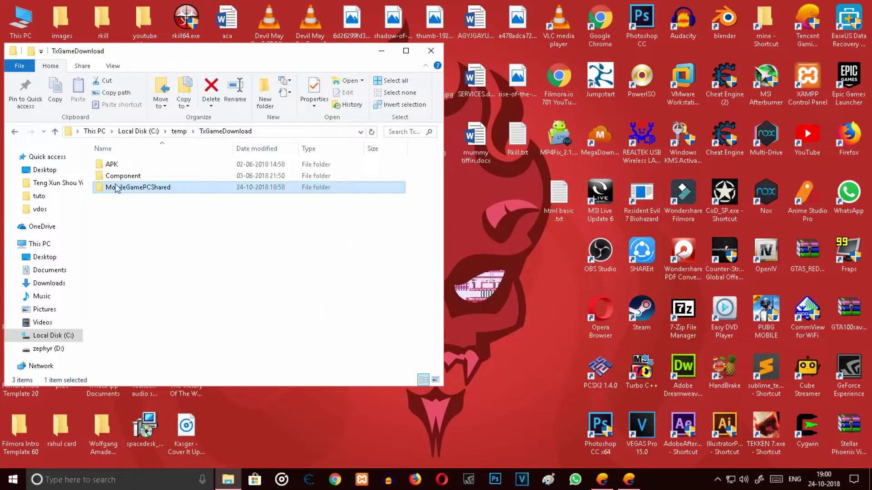
pyautogui.click(115, 208)
pyautogui.doubleClick(165, 190)
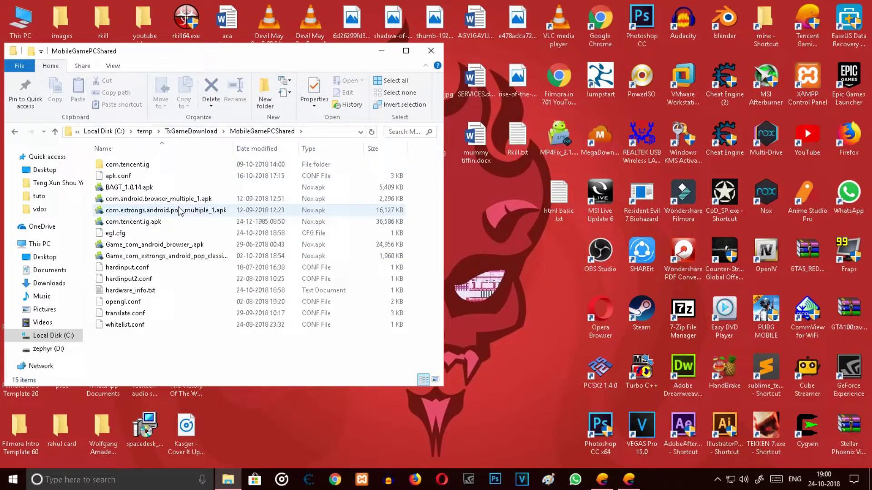
pyautogui.moveTo(187, 358); pyautogui.dragTo(245, 180)
# - Close Windows File Explorer and go to the storage root in the emulator's ES File Explorer
pyautogui.click(431, 51)
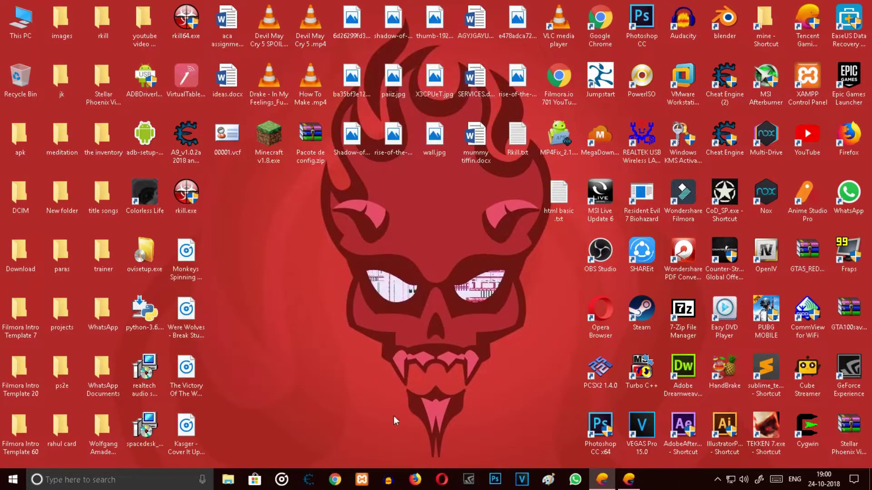
pyautogui.click(629, 480)
pyautogui.scroll(8, 471, 296)
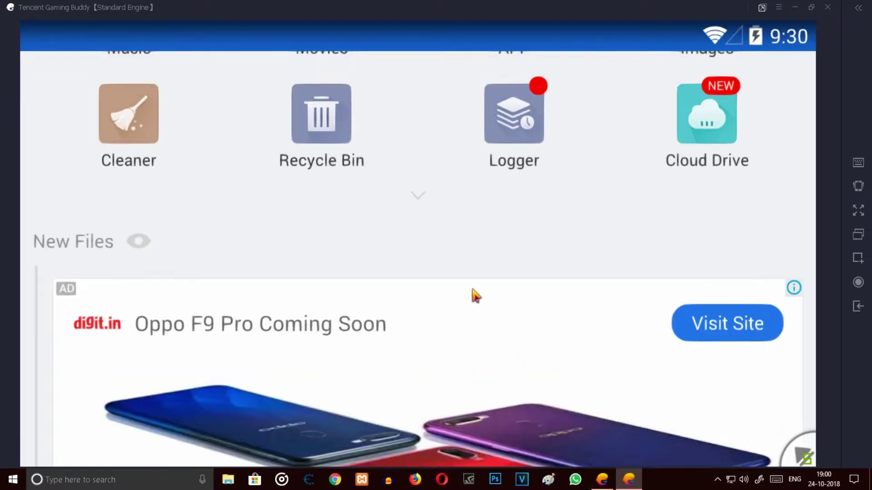
pyautogui.click(97, 210)
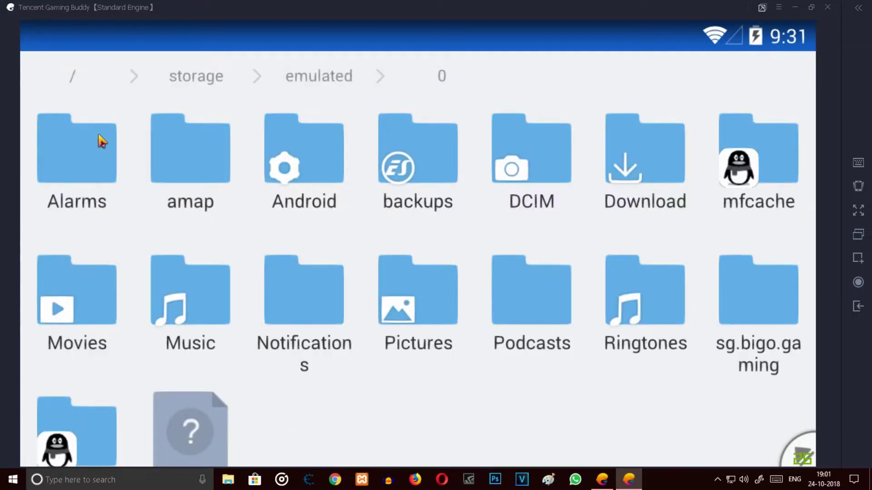
pyautogui.click(77, 80)
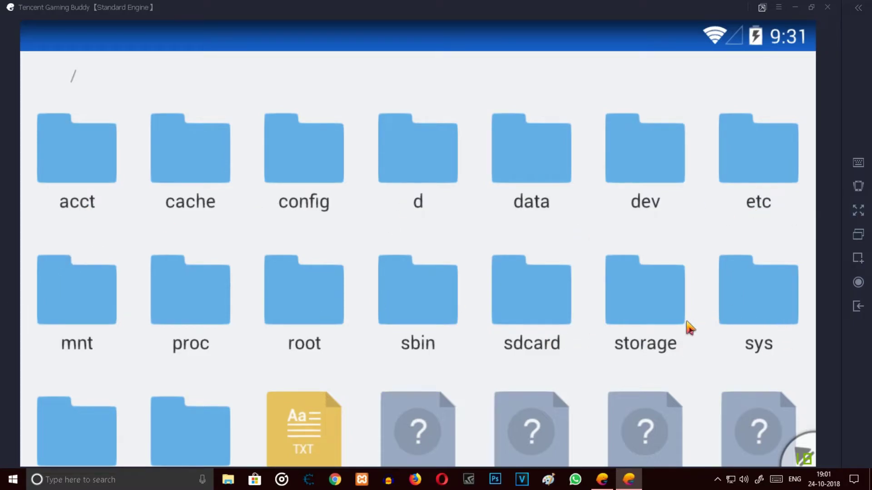
# - Open the data folder and then its share1 subfolder
pyautogui.scroll(-3, 298, 334)
pyautogui.scroll(2, 273, 336)
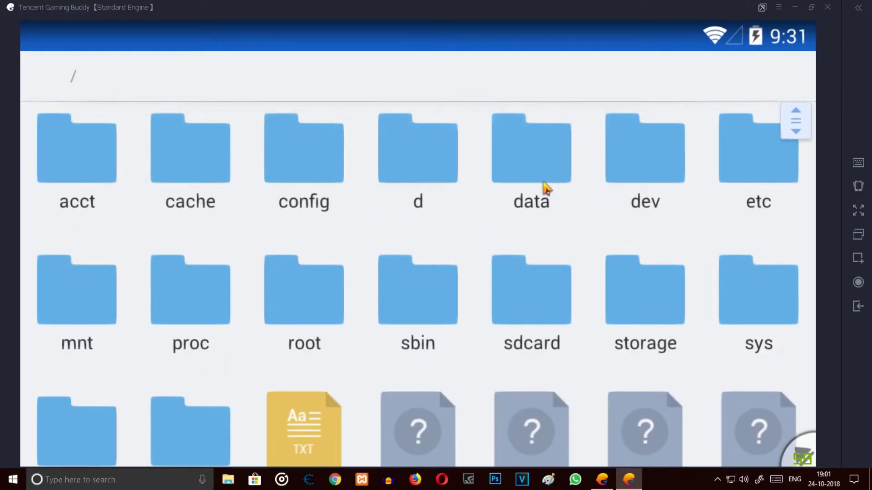
pyautogui.doubleClick(547, 189)
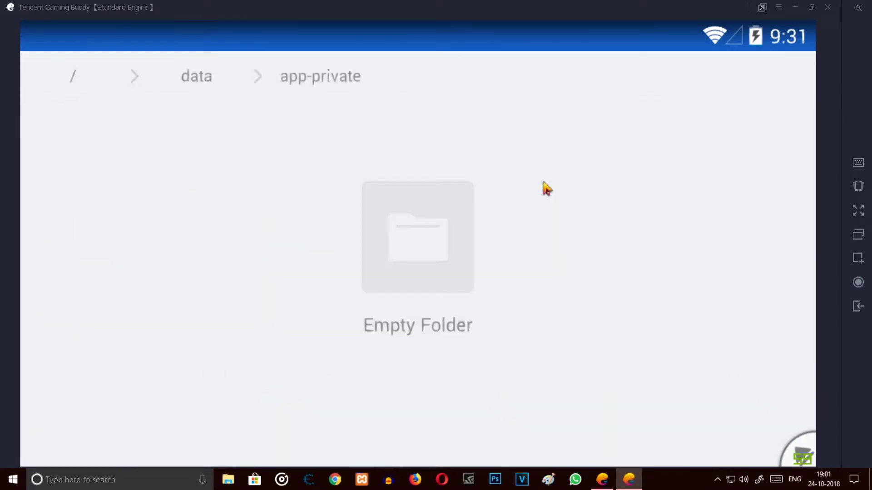
pyautogui.click(157, 88)
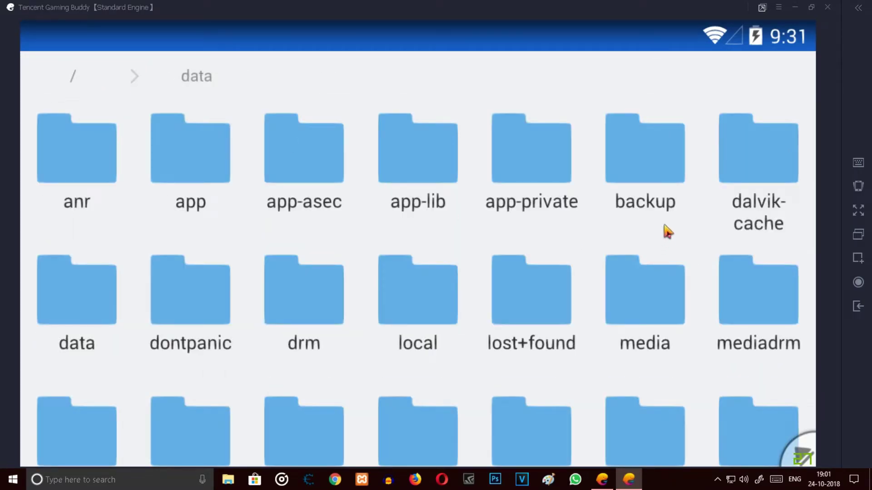
pyautogui.scroll(-3, 667, 245)
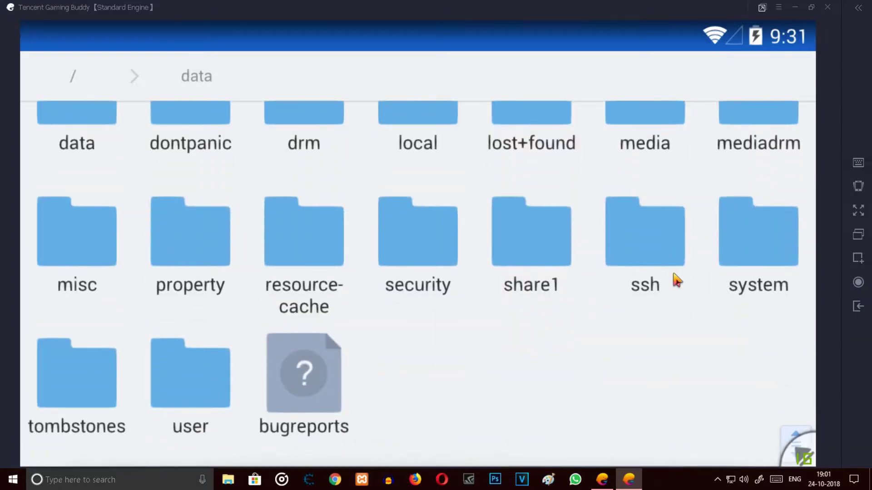
pyautogui.doubleClick(550, 275)
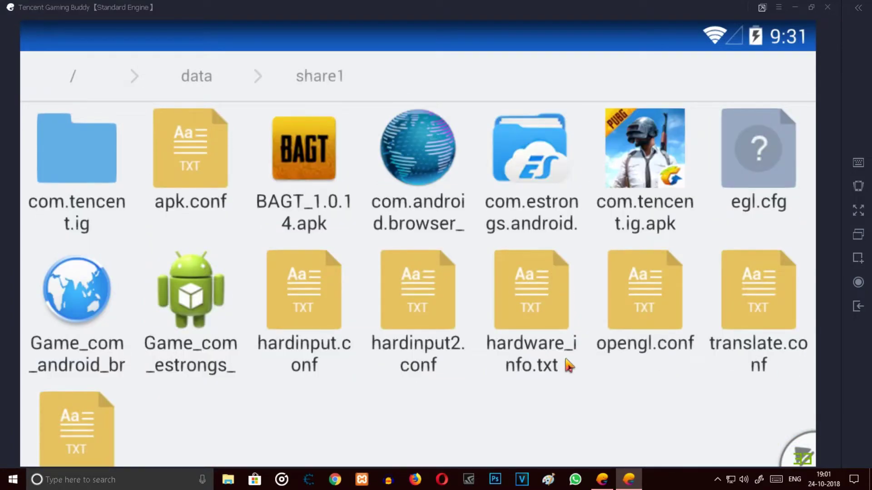
# - Scroll through share1's files and select the com.tencent.ig folder
pyautogui.scroll(-1, 570, 365)
pyautogui.scroll(1, 570, 365)
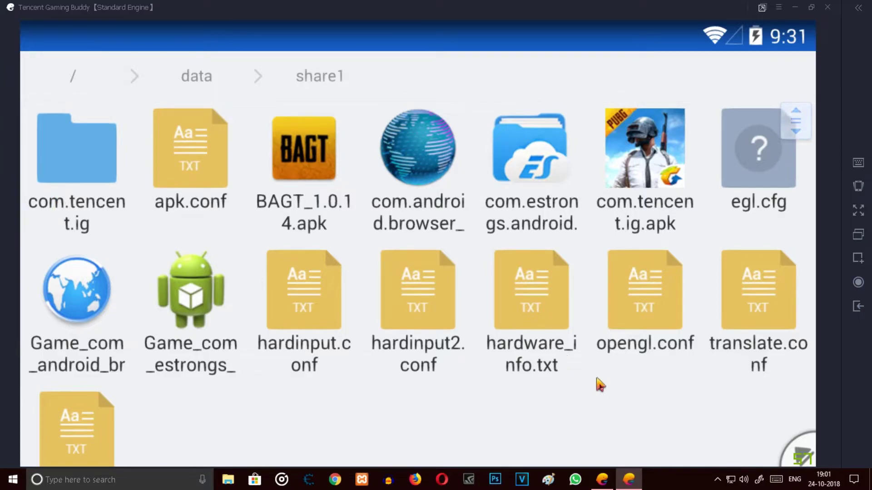
pyautogui.scroll(-1, 366, 436)
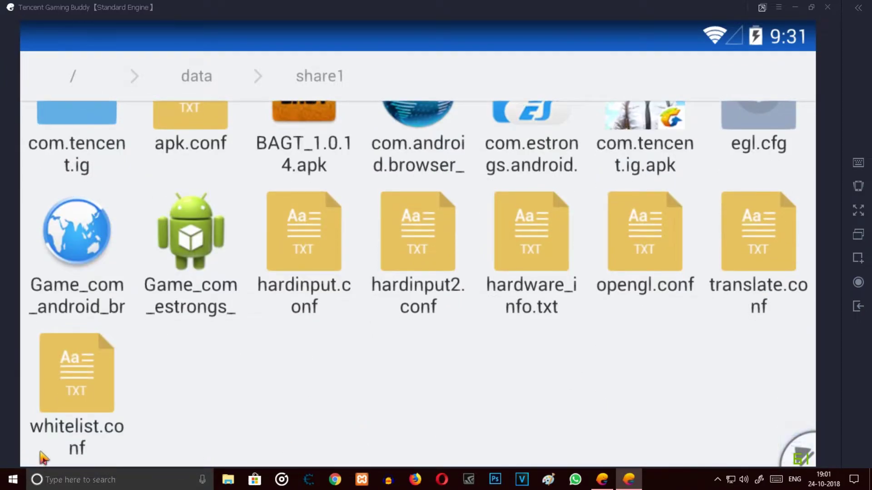
pyautogui.moveTo(40, 459); pyautogui.dragTo(80, 454)
pyautogui.scroll(1, 767, 418)
pyautogui.scroll(-1, 774, 436)
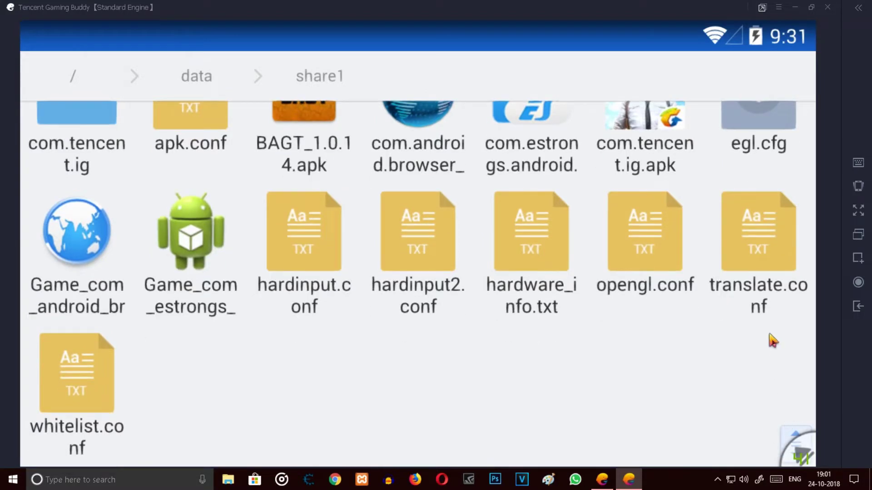
pyautogui.scroll(1, 249, 282)
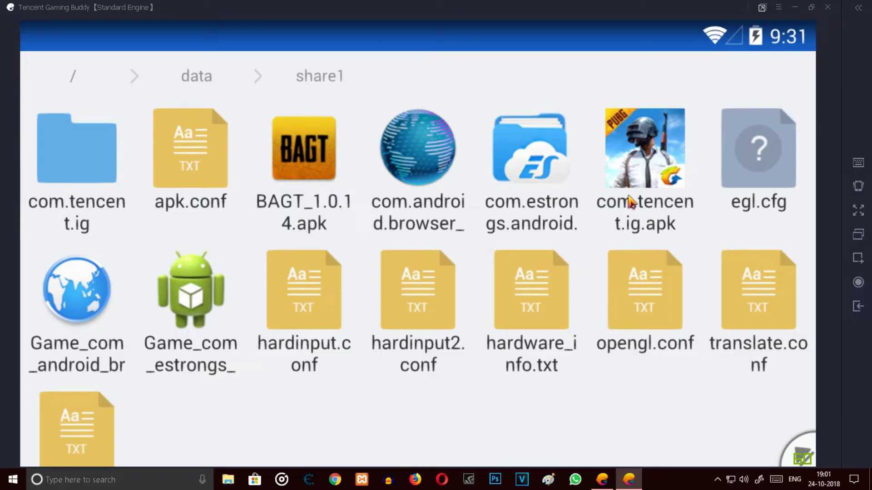
pyautogui.scroll(-1, 444, 245)
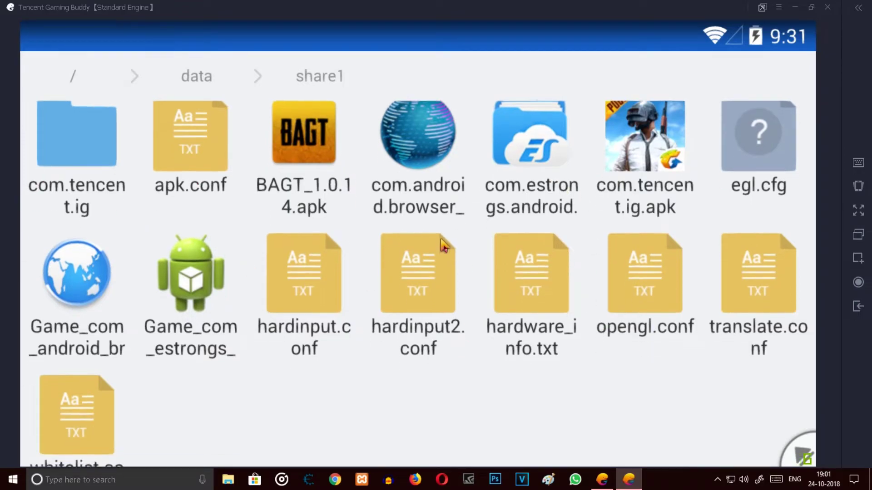
pyautogui.scroll(1, 115, 227)
pyautogui.click(88, 195)
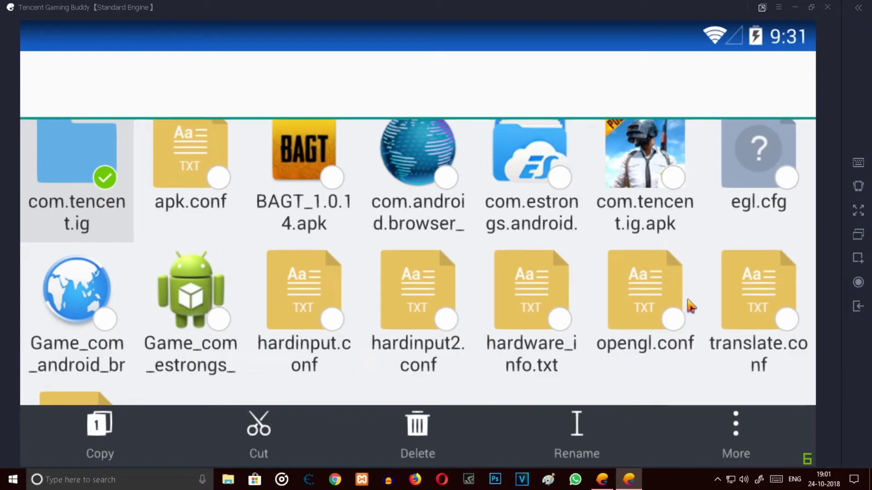
# - Clear the selection and back out of ES File Explorer to the home screen
pyautogui.click(856, 313)
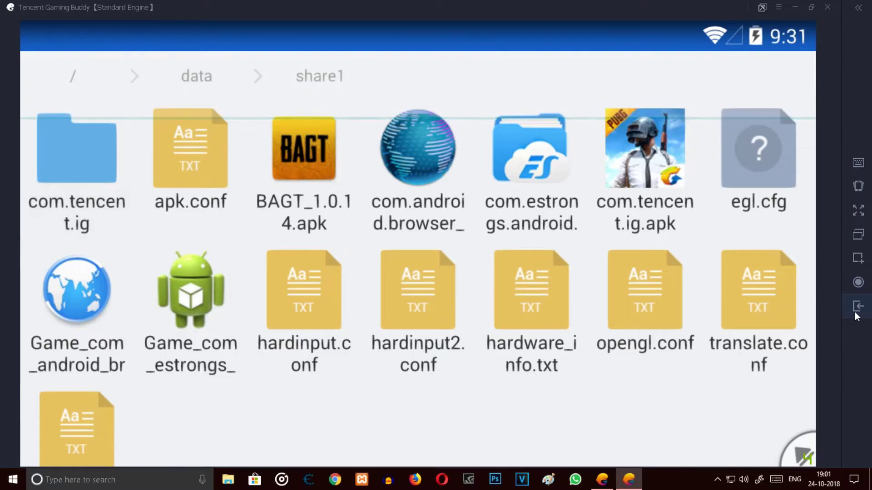
pyautogui.click(855, 314)
pyautogui.click(855, 314)
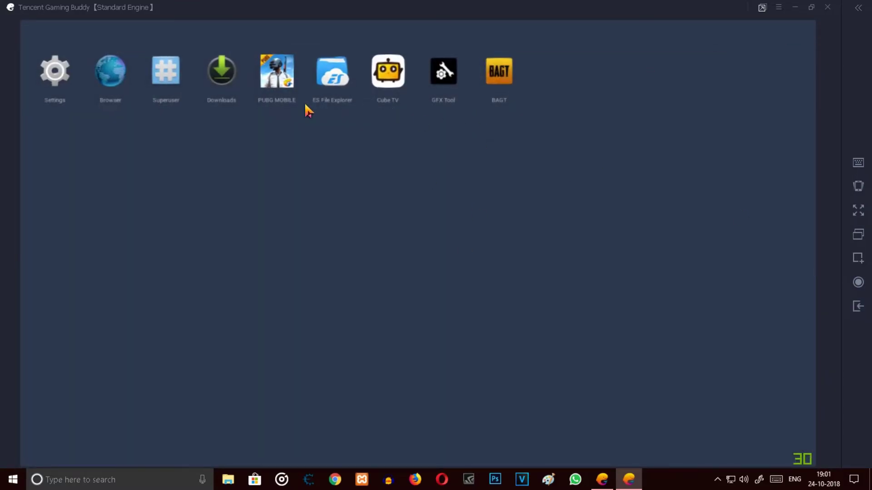
# - Relaunch ES File Explorer and check the Images category before returning to its home
pyautogui.click(341, 80)
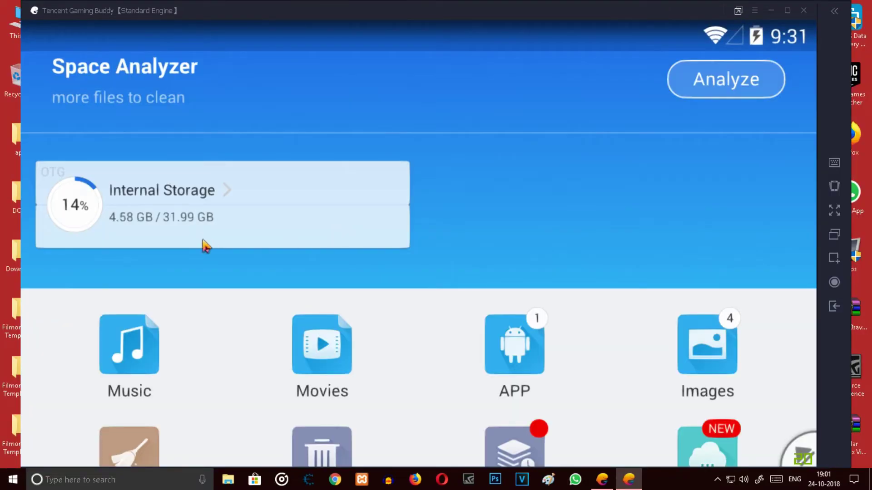
pyautogui.click(634, 309)
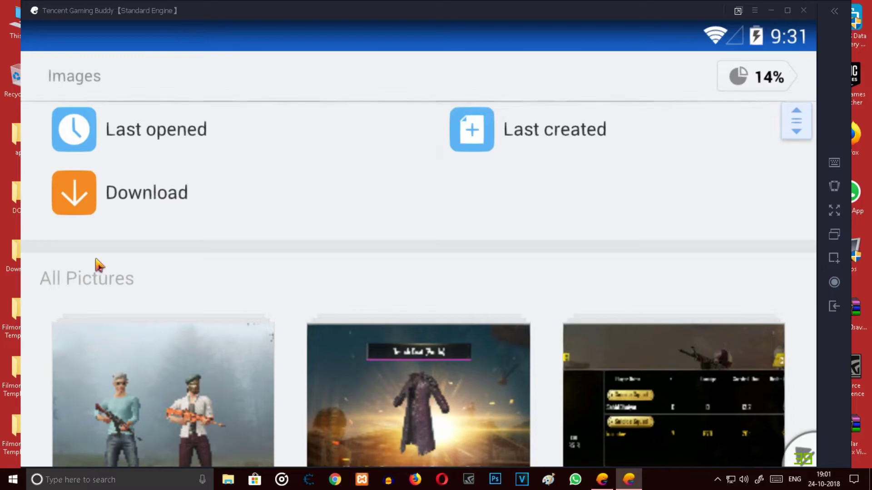
pyautogui.scroll(-5, 368, 291)
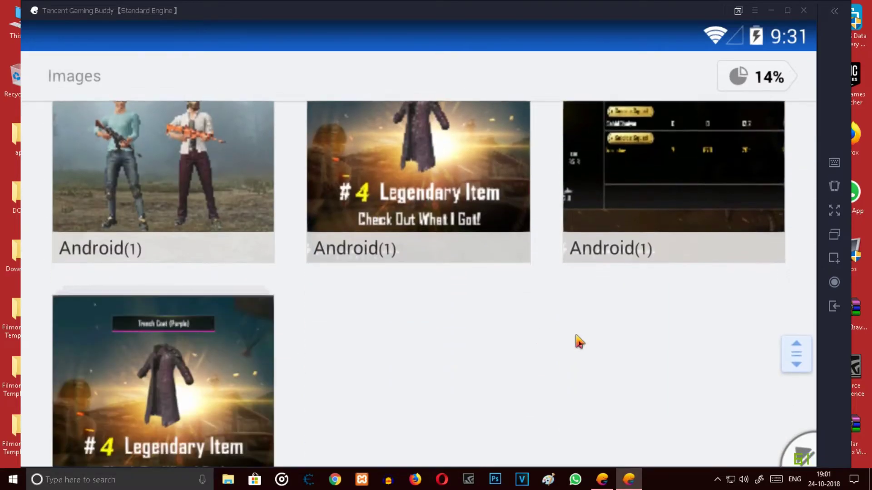
pyautogui.scroll(6, 575, 336)
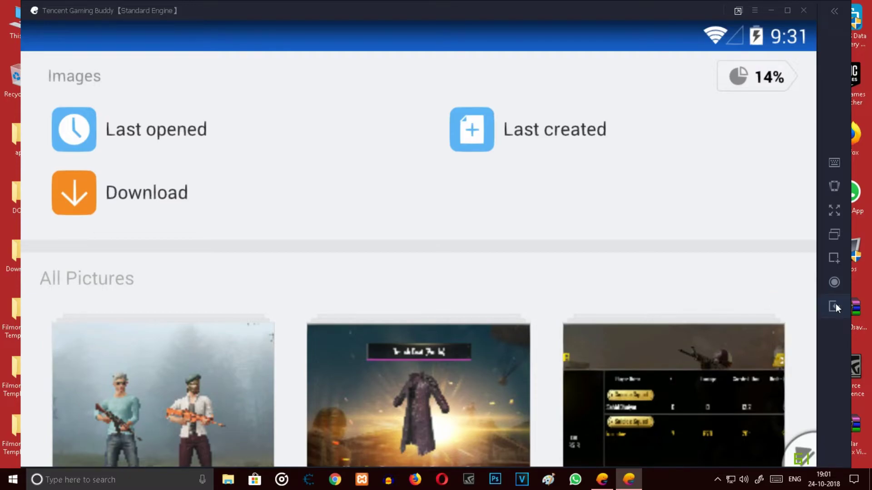
pyautogui.click(834, 306)
# - Open Internal Storage > Android > obb > com.tencent.ig, then back up to obb
pyautogui.scroll(8, 408, 196)
pyautogui.click(153, 188)
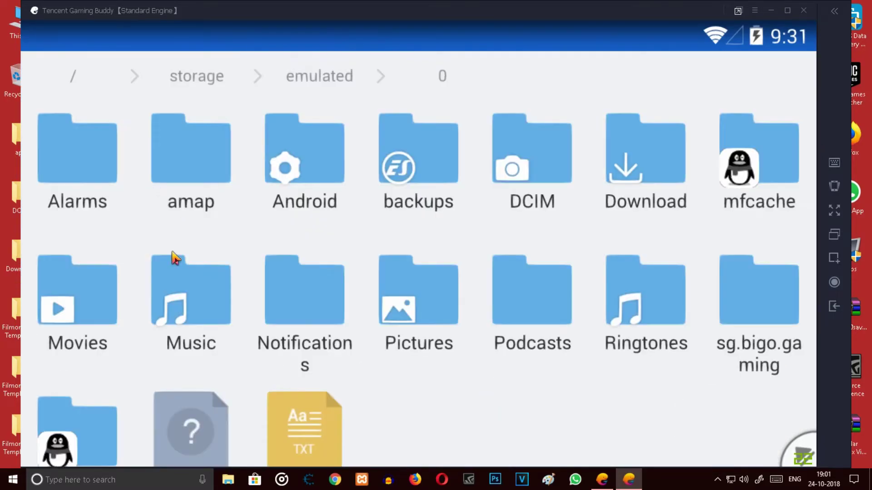
pyautogui.click(272, 173)
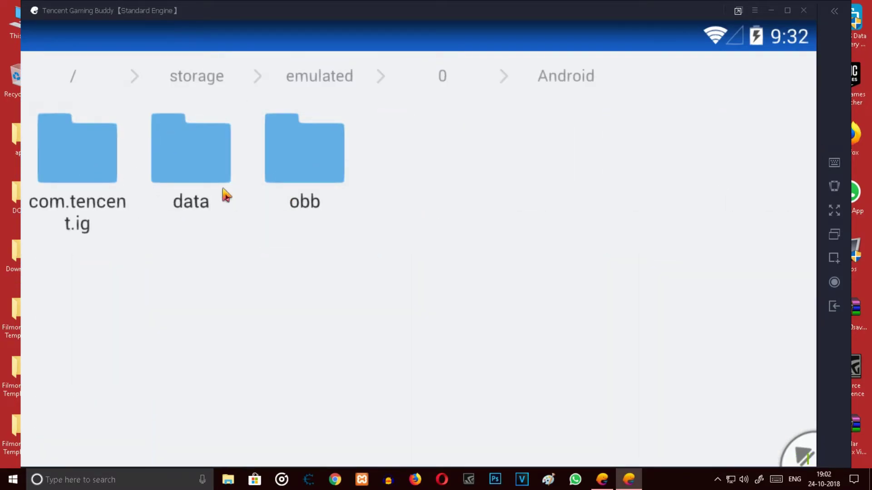
pyautogui.click(303, 191)
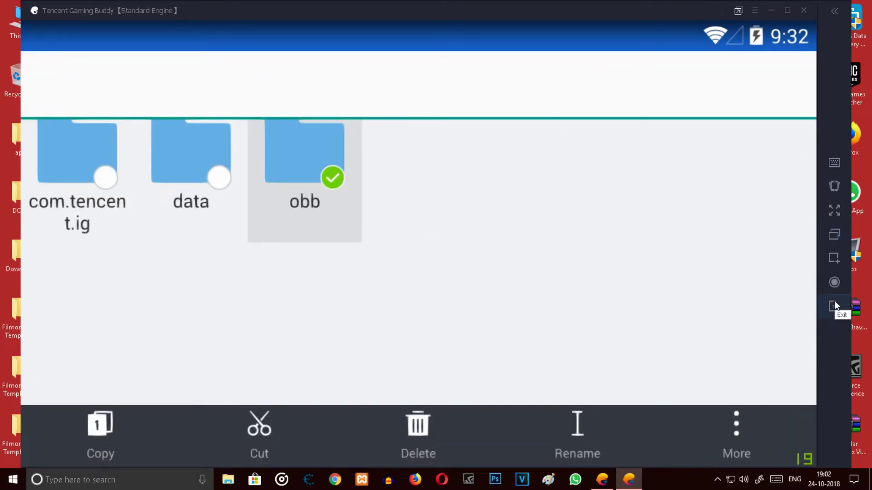
pyautogui.click(295, 178)
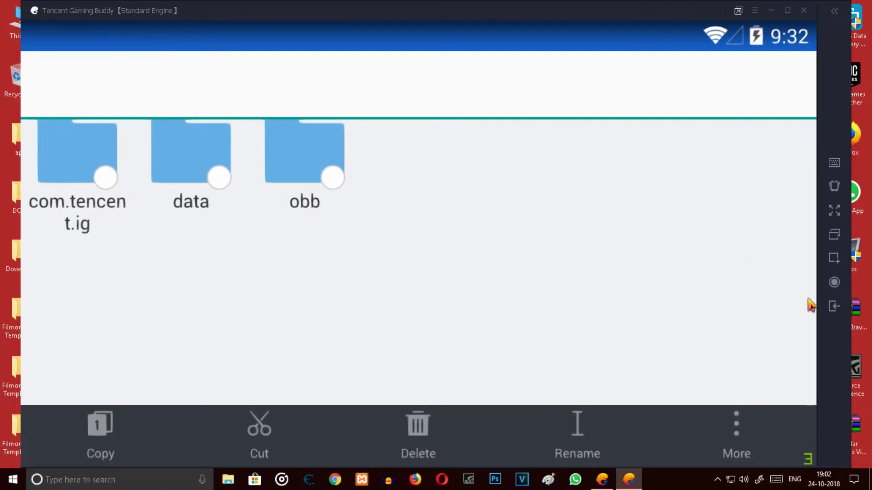
pyautogui.click(838, 308)
pyautogui.click(297, 175)
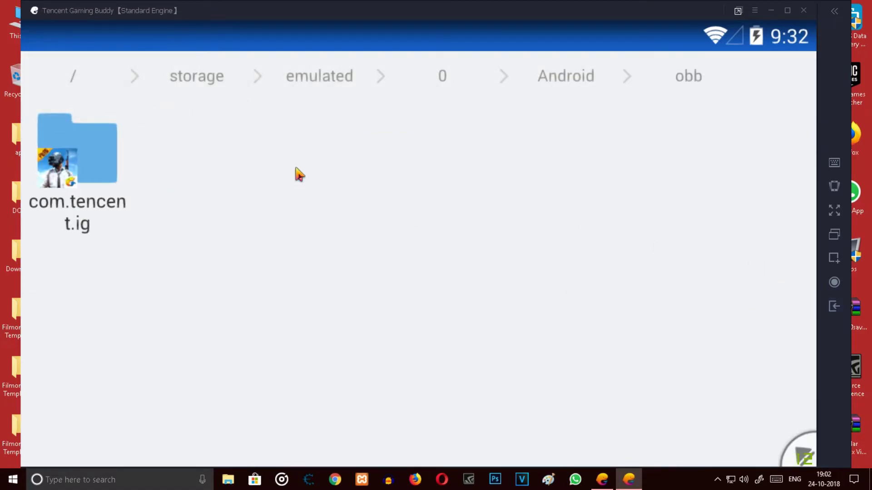
pyautogui.click(80, 184)
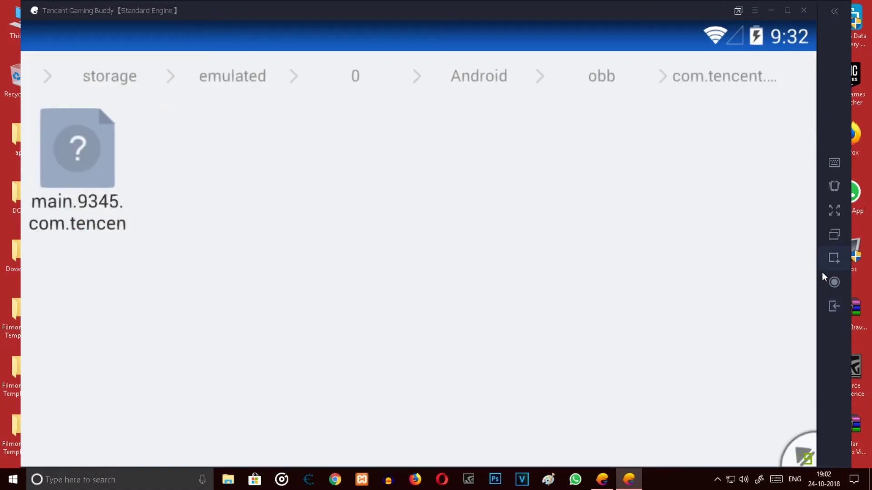
pyautogui.click(835, 310)
# - Launch BAGT, keep version 0.8.5 En, and apply the HDR, Ultra (Tablets), 60fps config
pyautogui.click(835, 310)
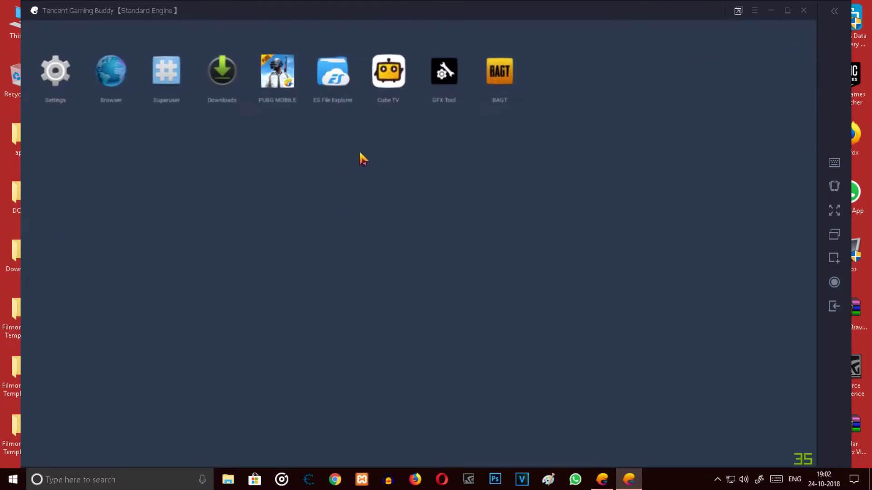
pyautogui.click(283, 87)
pyautogui.click(492, 76)
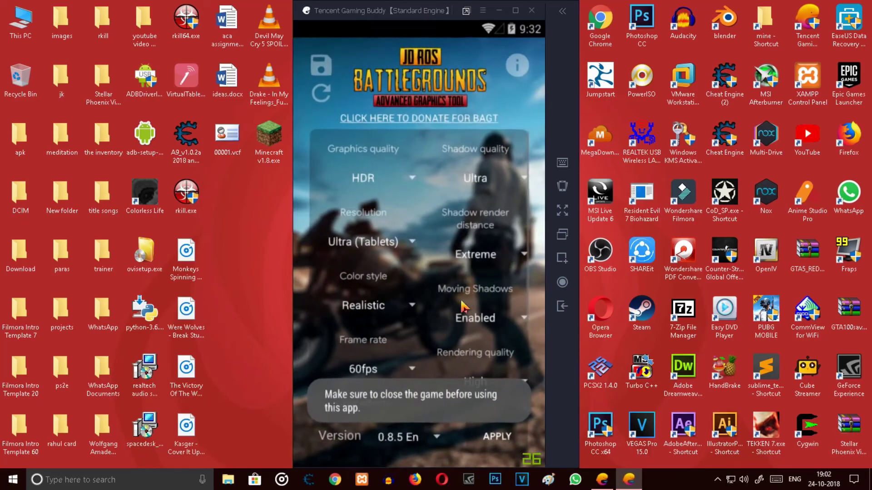
pyautogui.click(426, 443)
pyautogui.click(456, 417)
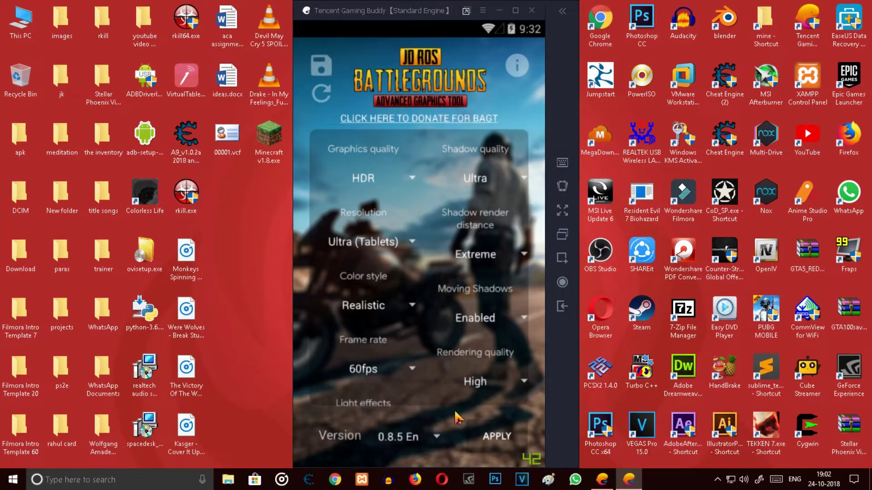
pyautogui.click(490, 451)
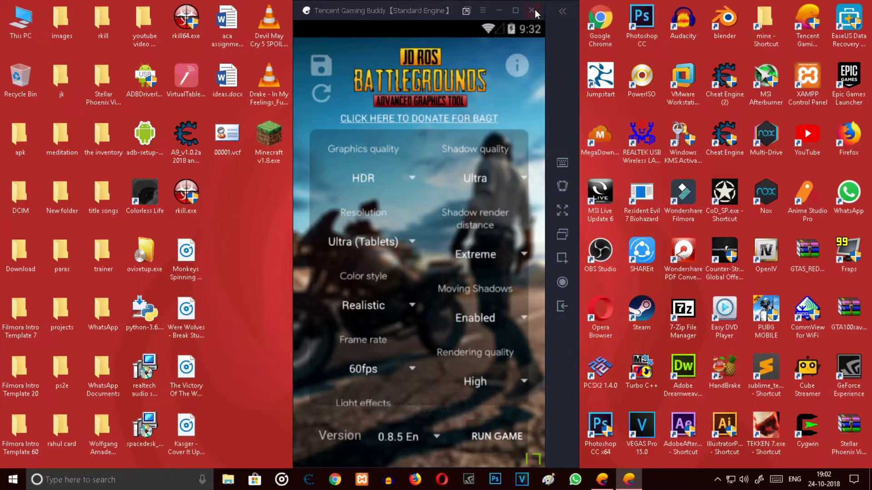
# - Exit BAGT back to the emulator's Android home screen
pyautogui.click(563, 310)
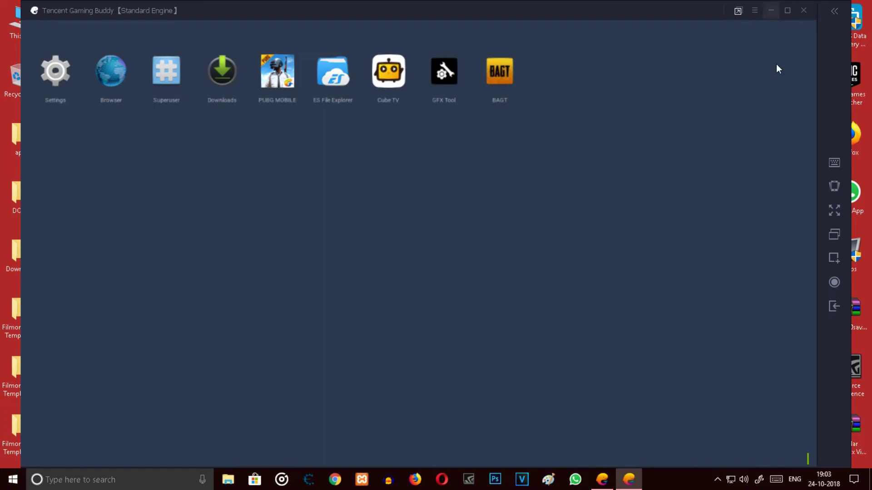
pyautogui.click(768, 15)
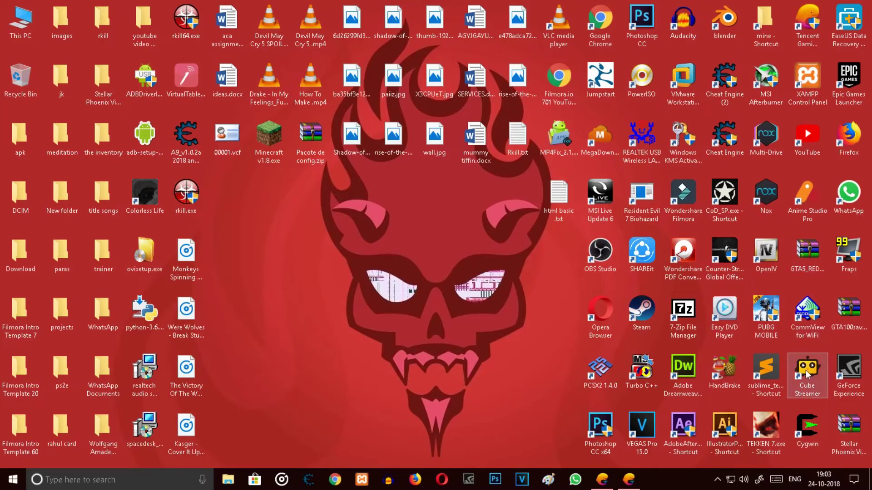
pyautogui.moveTo(809, 371); pyautogui.dragTo(824, 384)
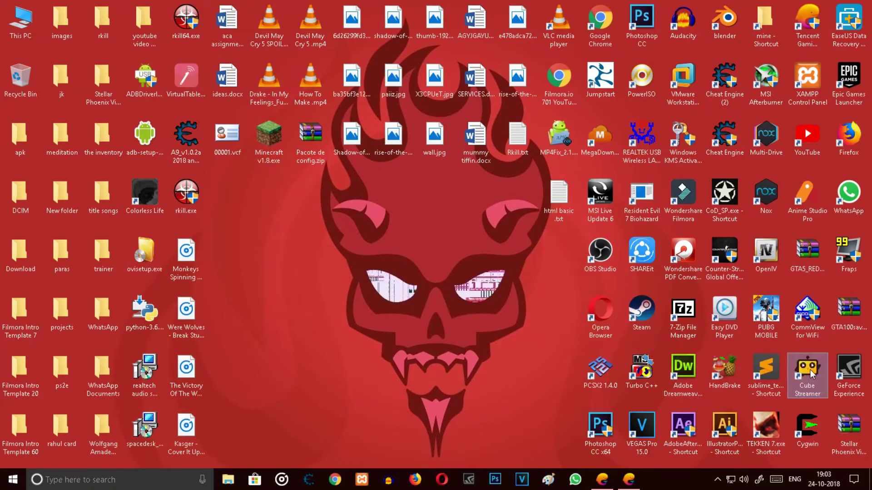
pyautogui.click(630, 486)
pyautogui.click(630, 485)
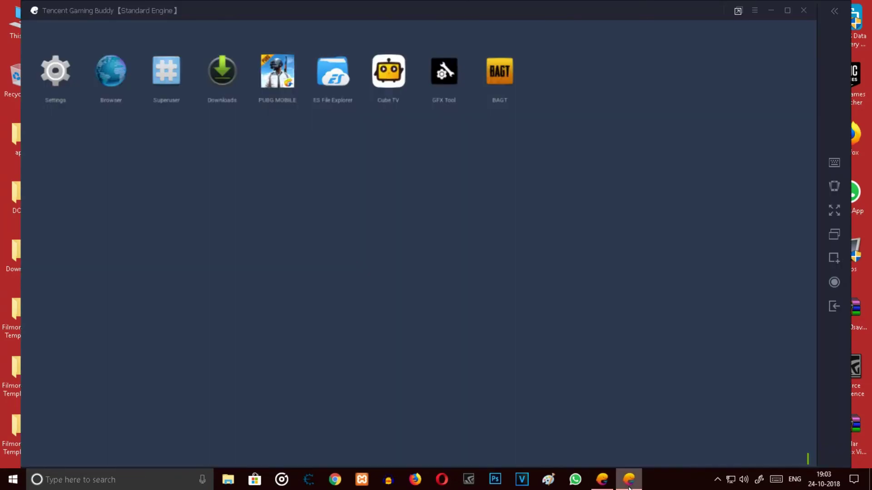